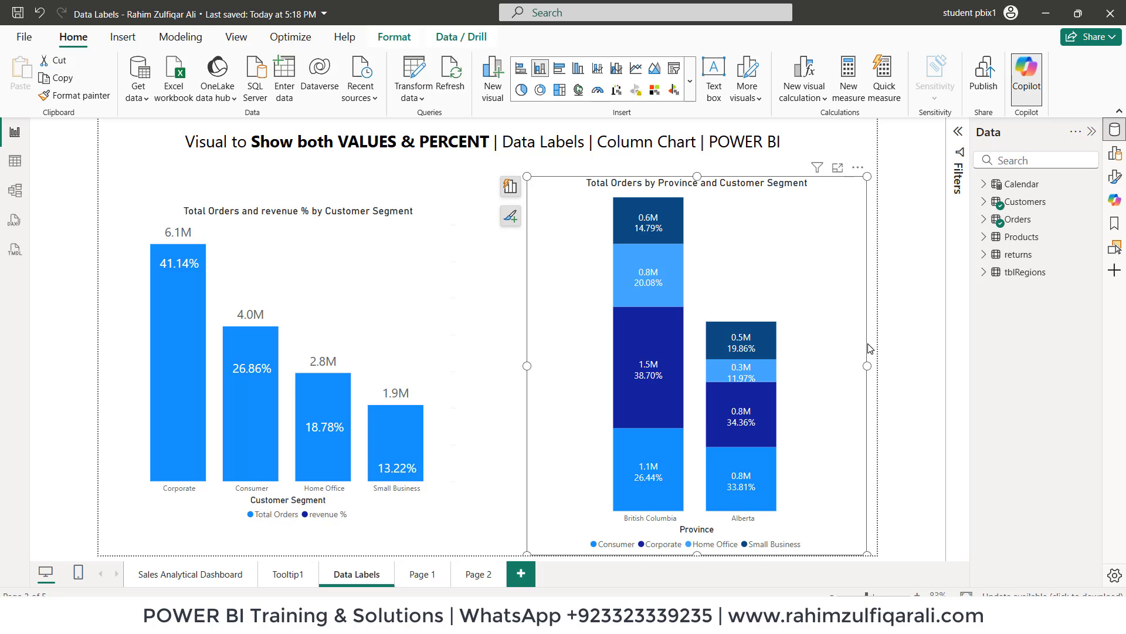
- Deselect the column chart and switch to Page 1 with the Customer Segment donut chart
click(874, 349)
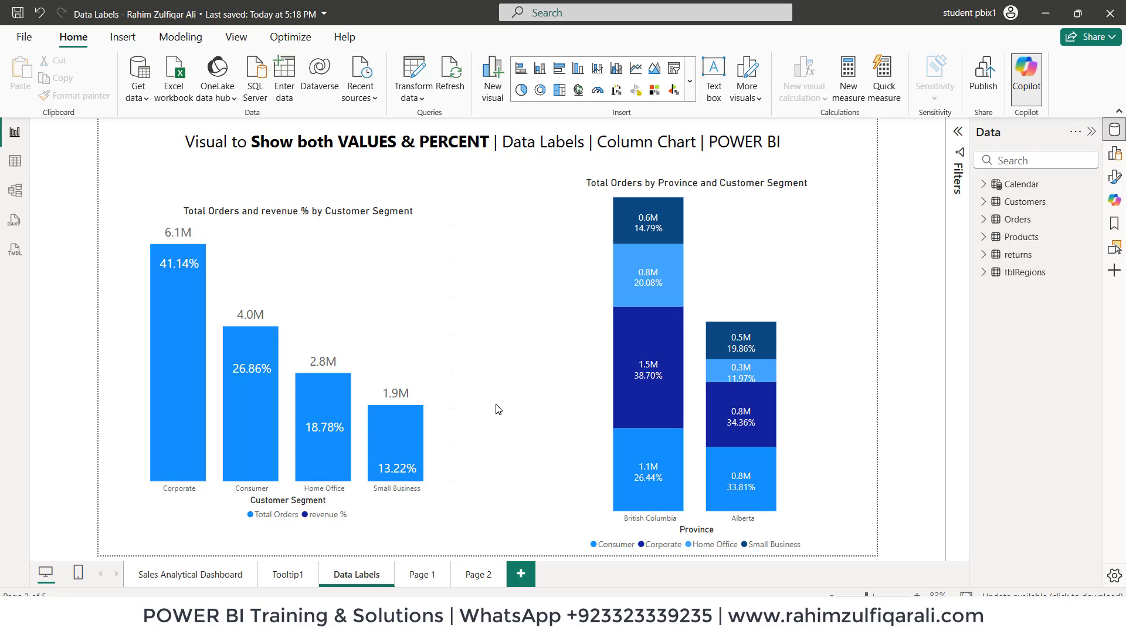
click(422, 573)
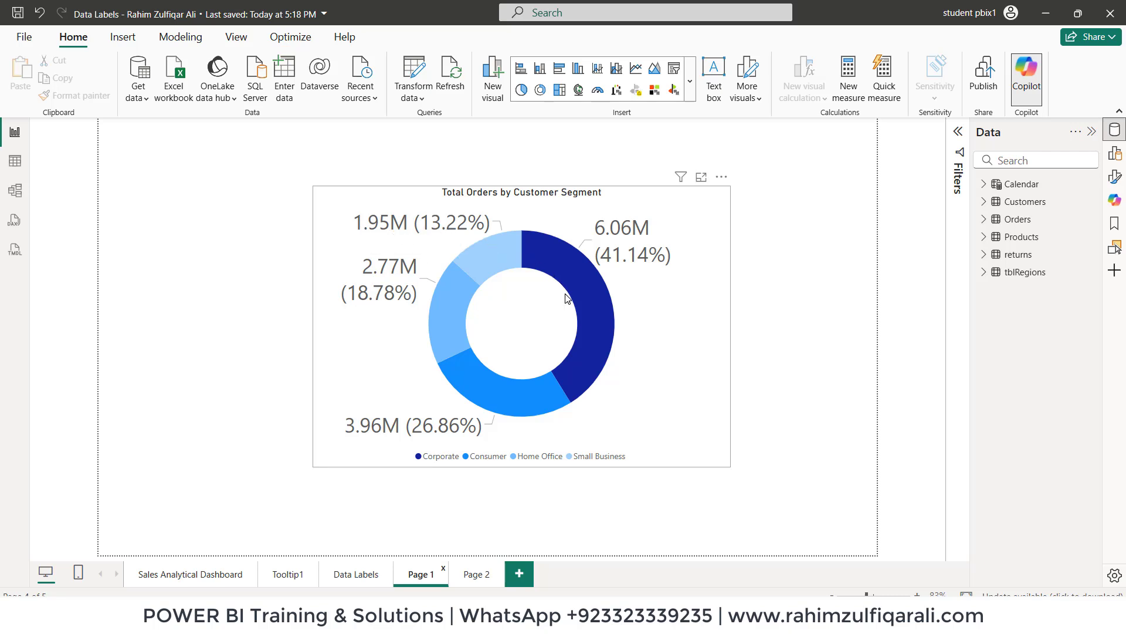
- Set the donut's detail label contents to 'Data value, percent of total', then return to Data Labels
click(689, 399)
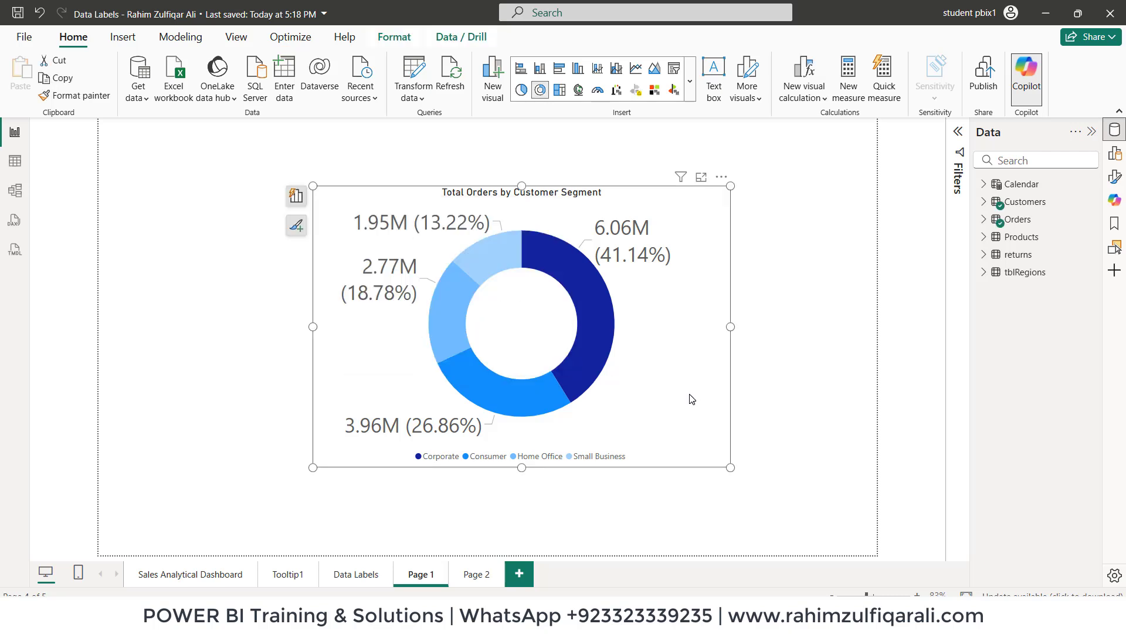
click(296, 196)
click(297, 226)
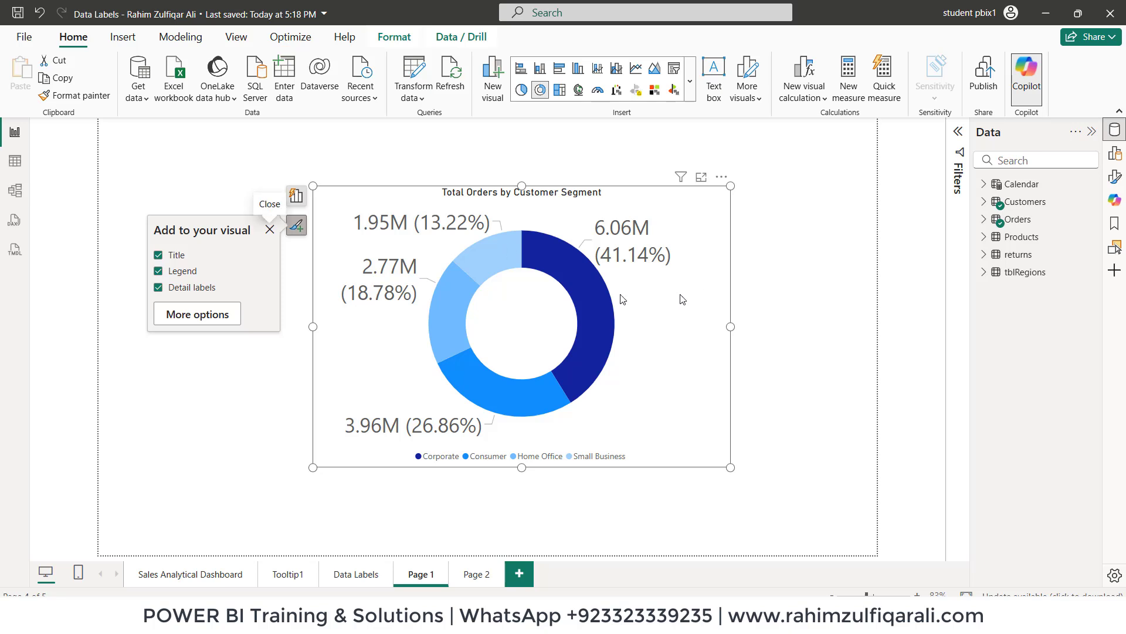
click(226, 314)
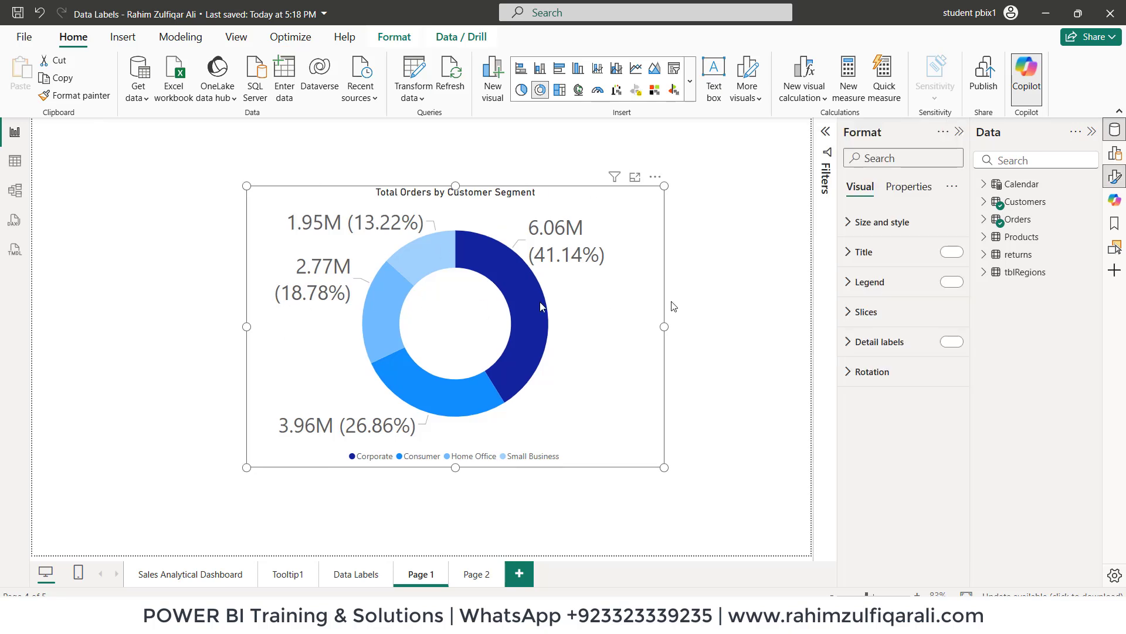
click(891, 340)
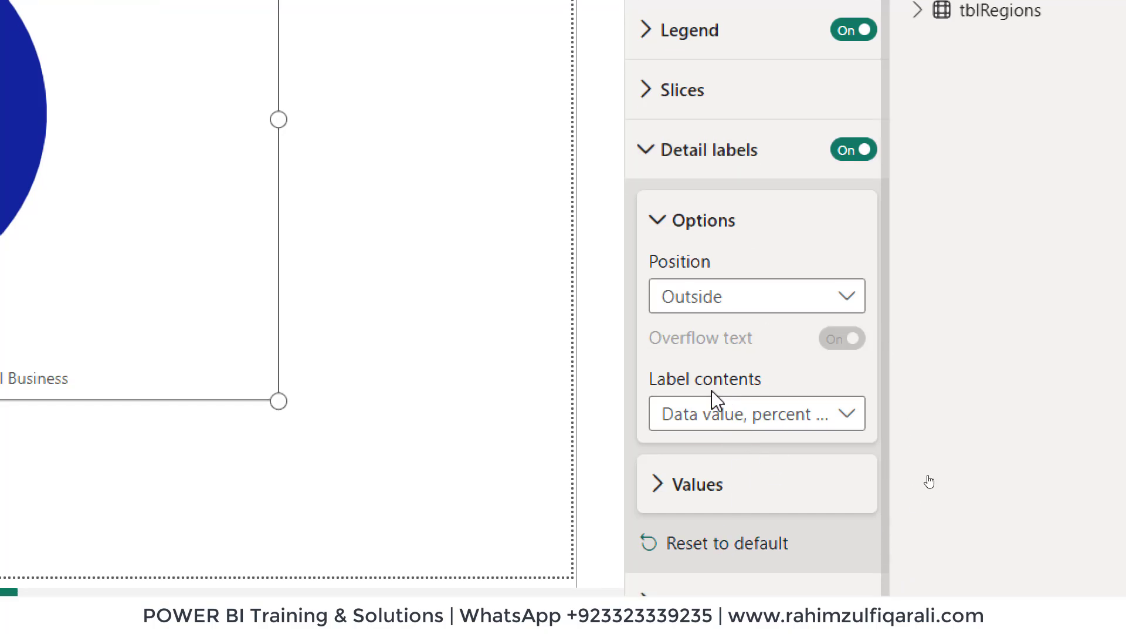
click(707, 432)
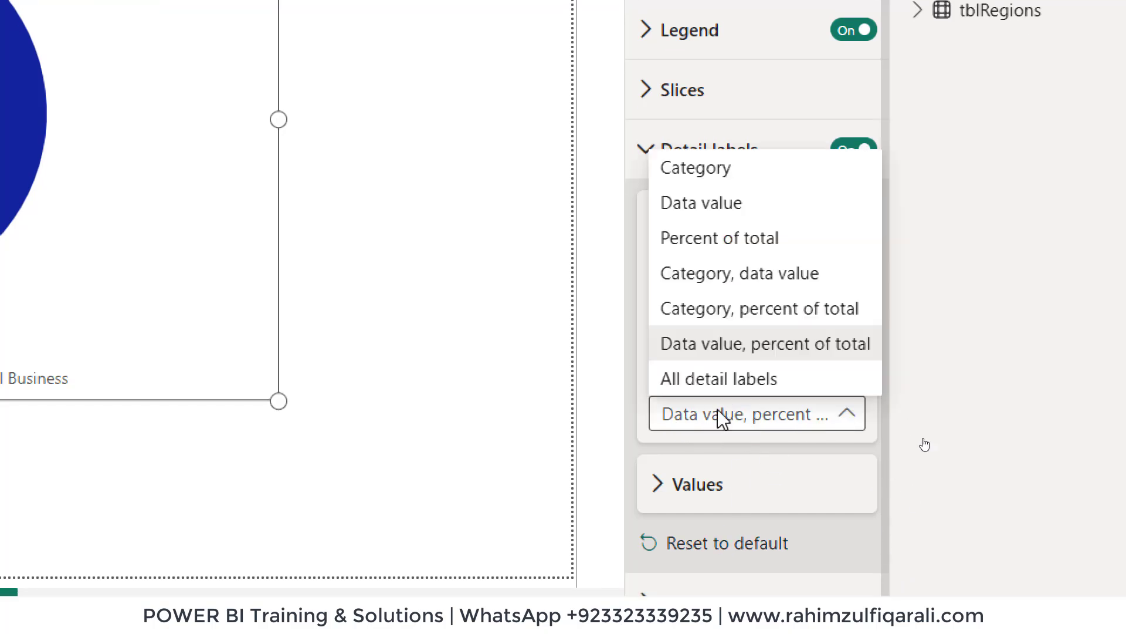
click(741, 352)
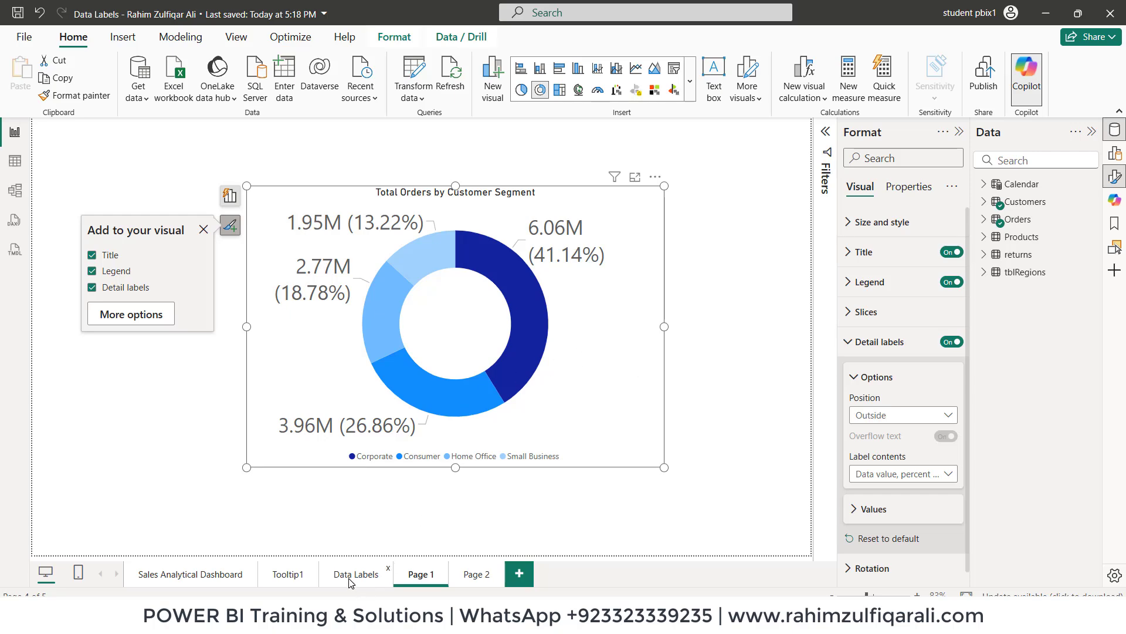
click(351, 574)
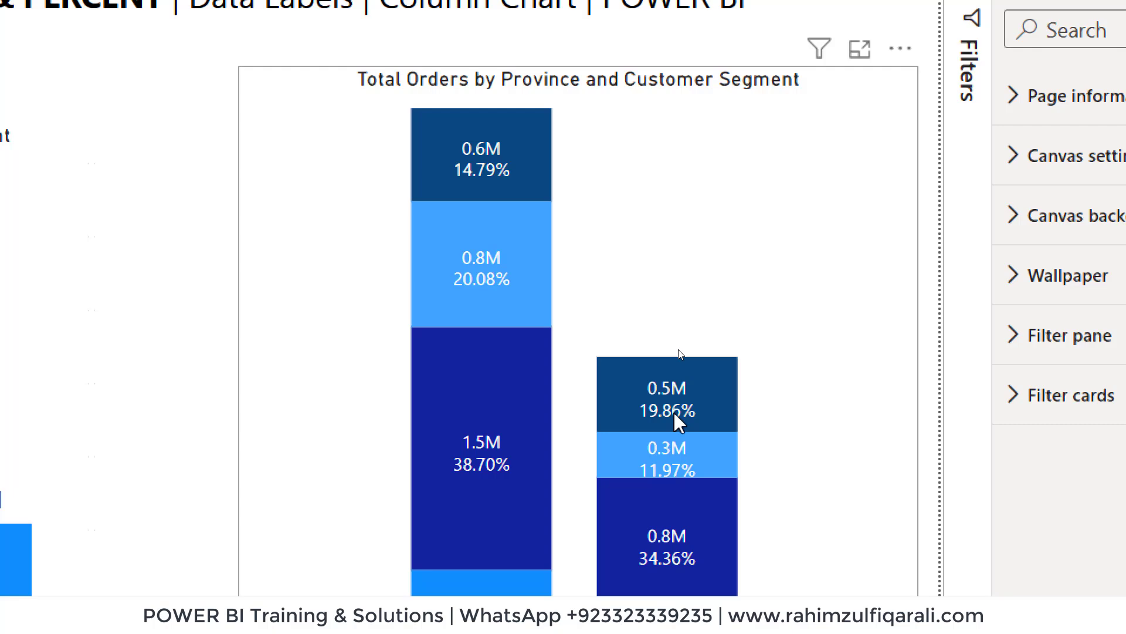
- Inspect the stacked Province columns' tooltips, then move to the empty Page 2
mouse_move(675, 414)
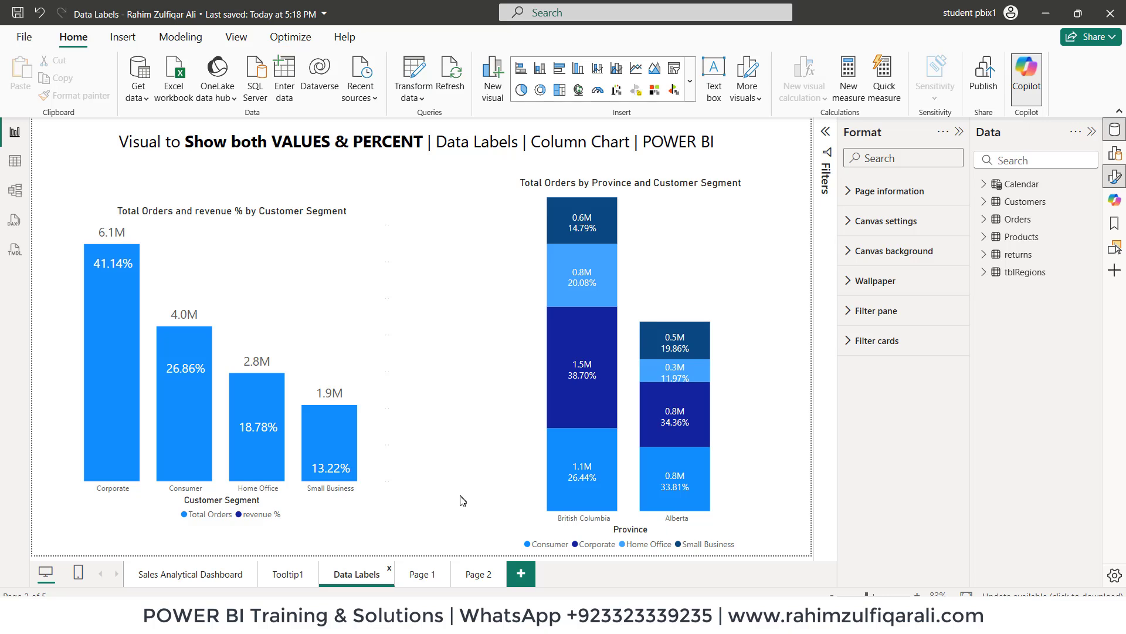
click(478, 574)
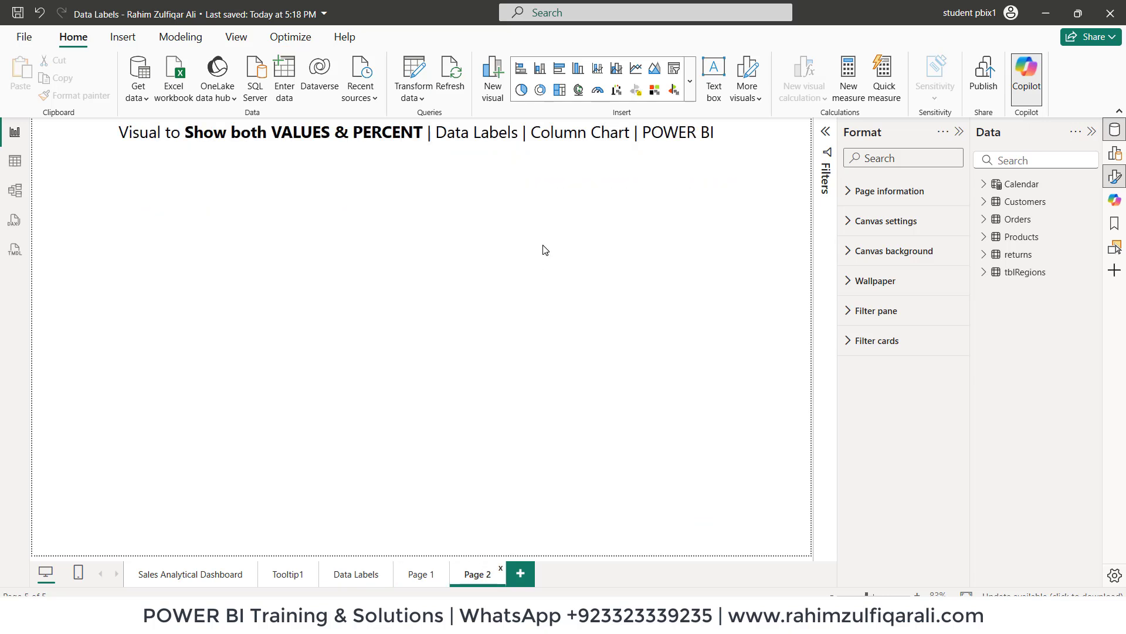
- Add a new visual to Page 2, resize it, and put Total Orders in it
right_click(328, 230)
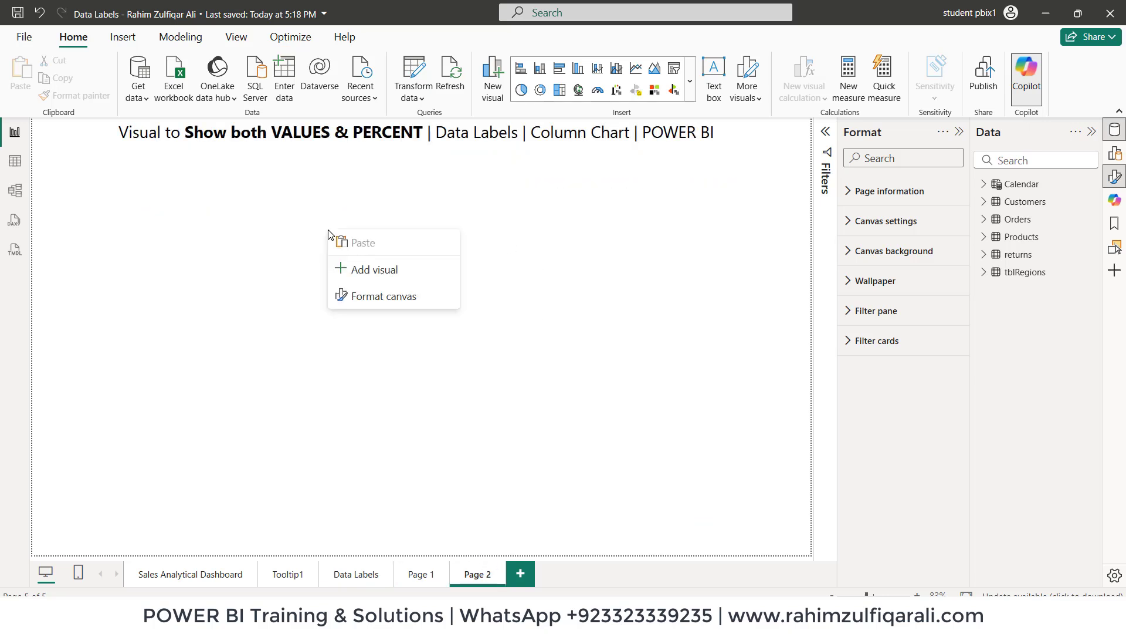
click(366, 269)
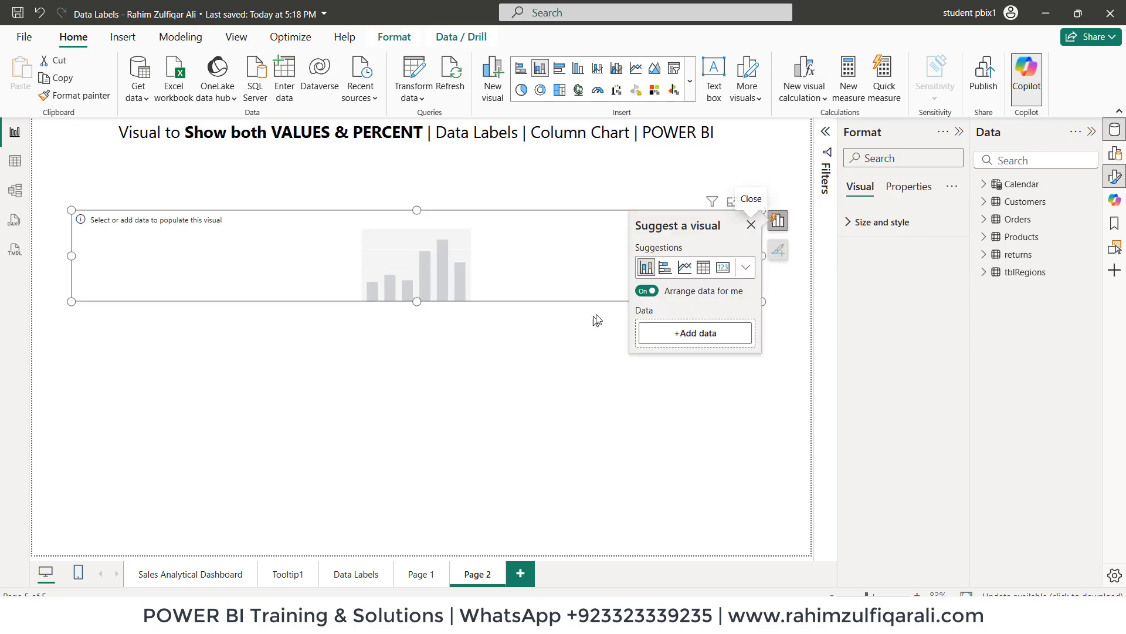
drag(763, 302, 402, 496)
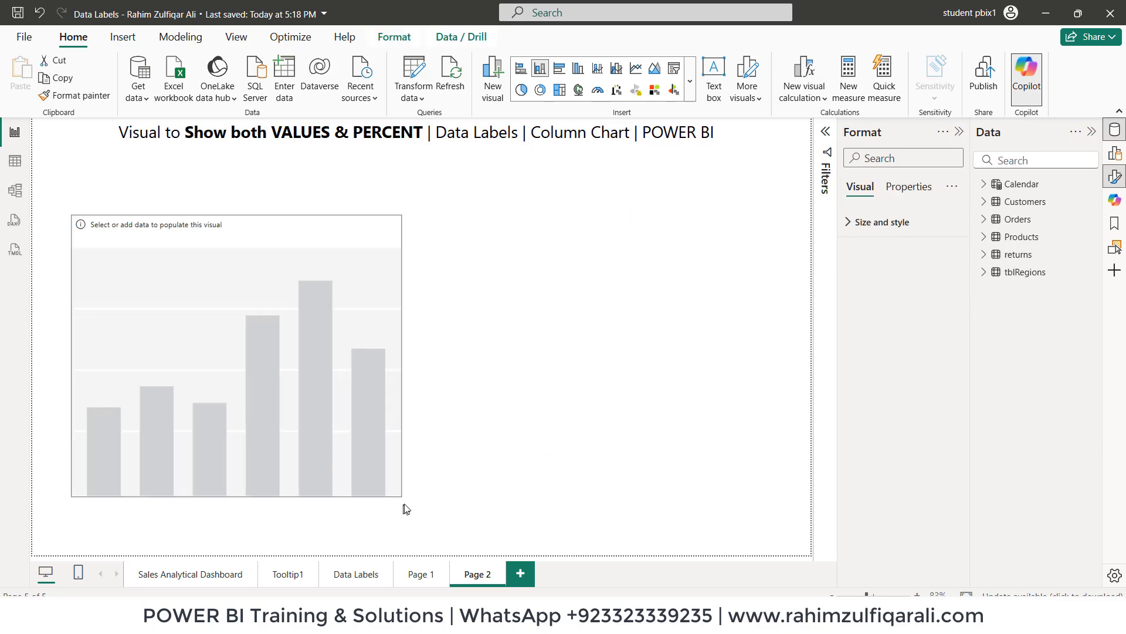
click(1047, 161)
text(total)
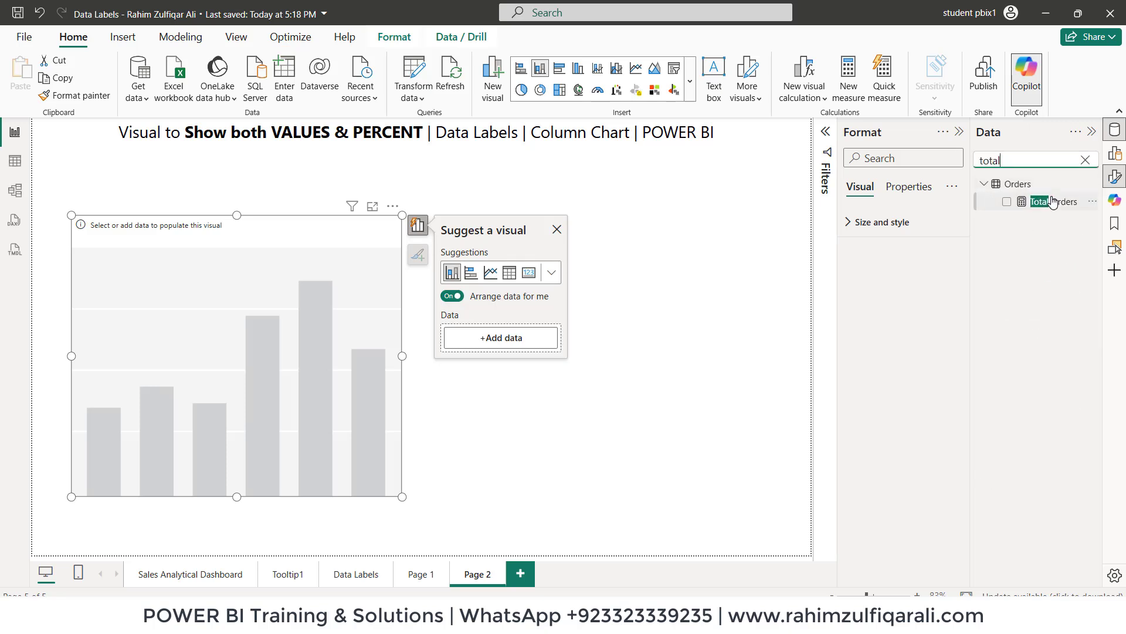
drag(1053, 202, 289, 305)
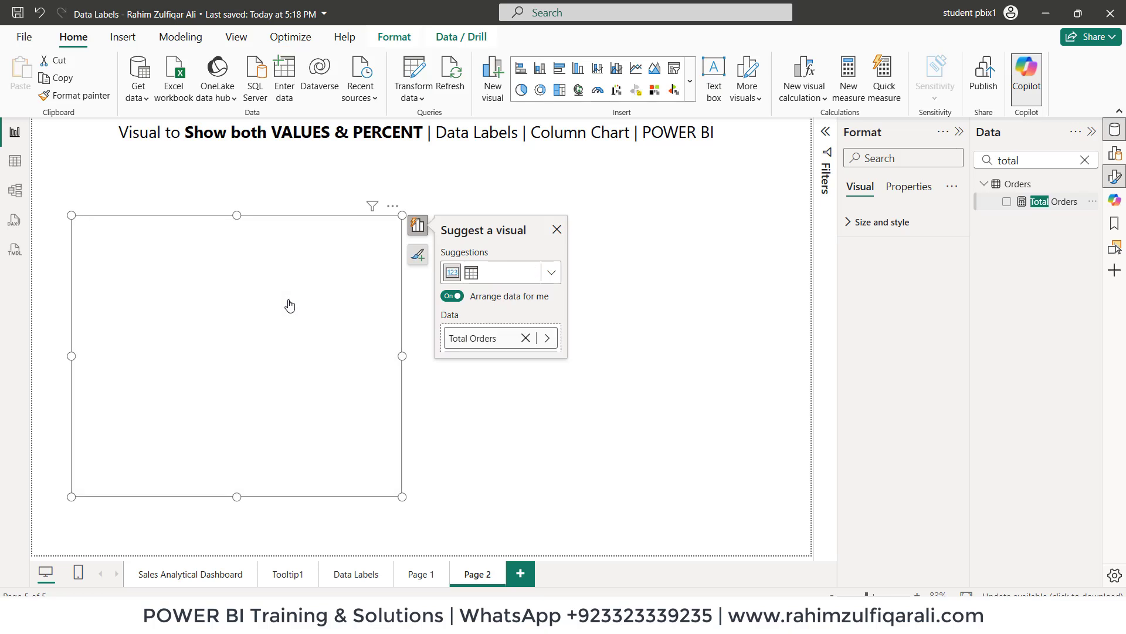
- Add Customer Segment as the category and make it a clustered column chart
click(501, 362)
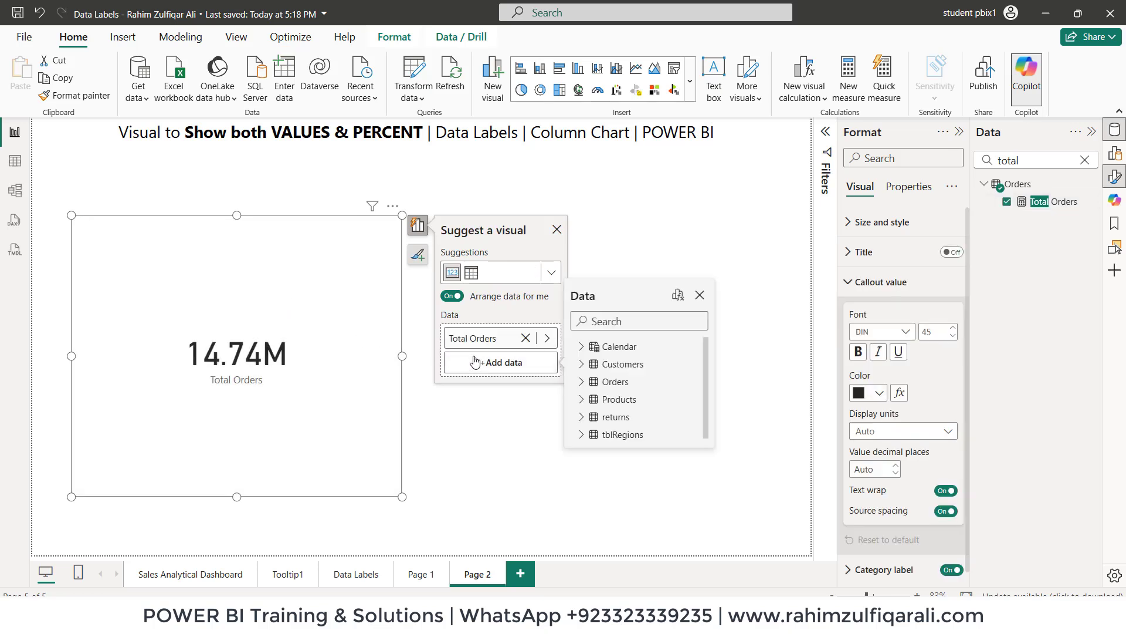
click(608, 320)
text(tot)
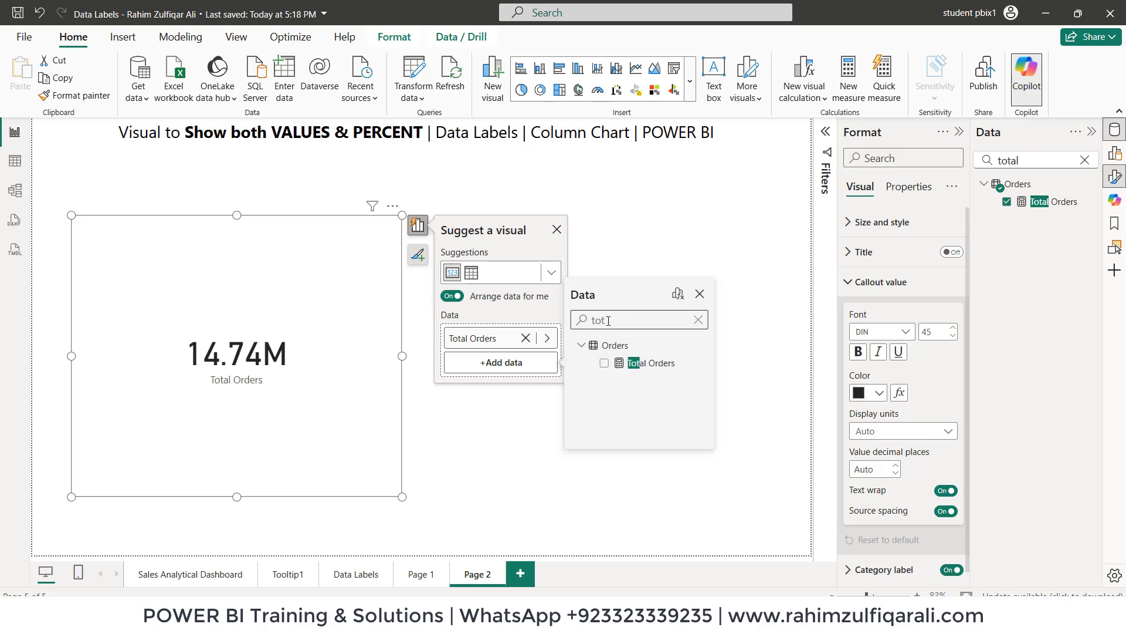
key(BackSpace)
key(BackSpace)
key(BackSpace)
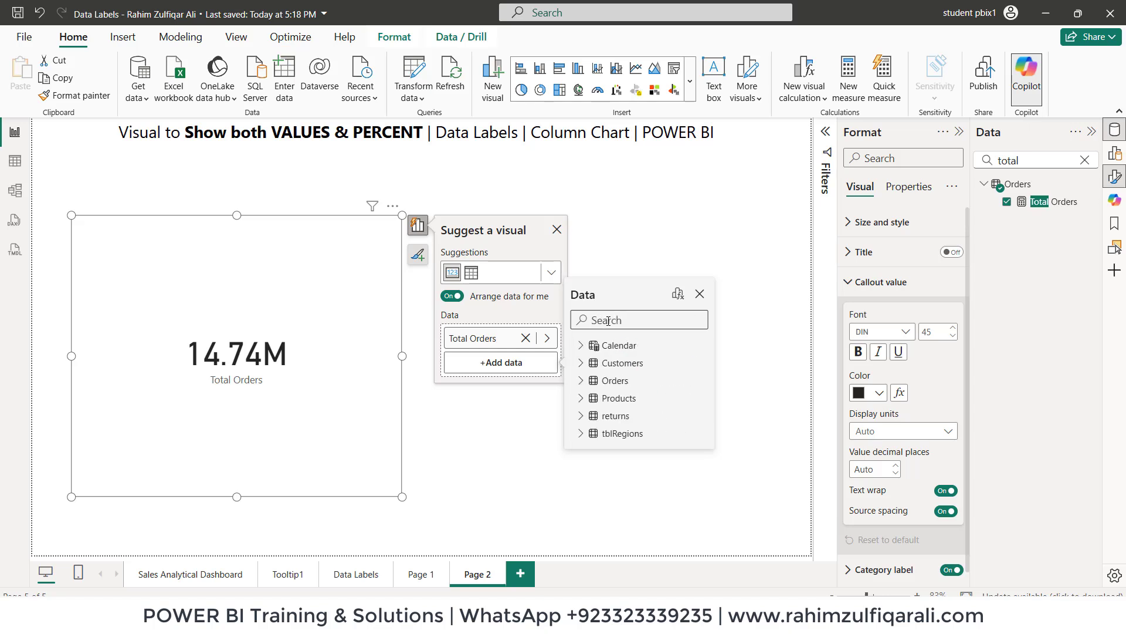
text(custo)
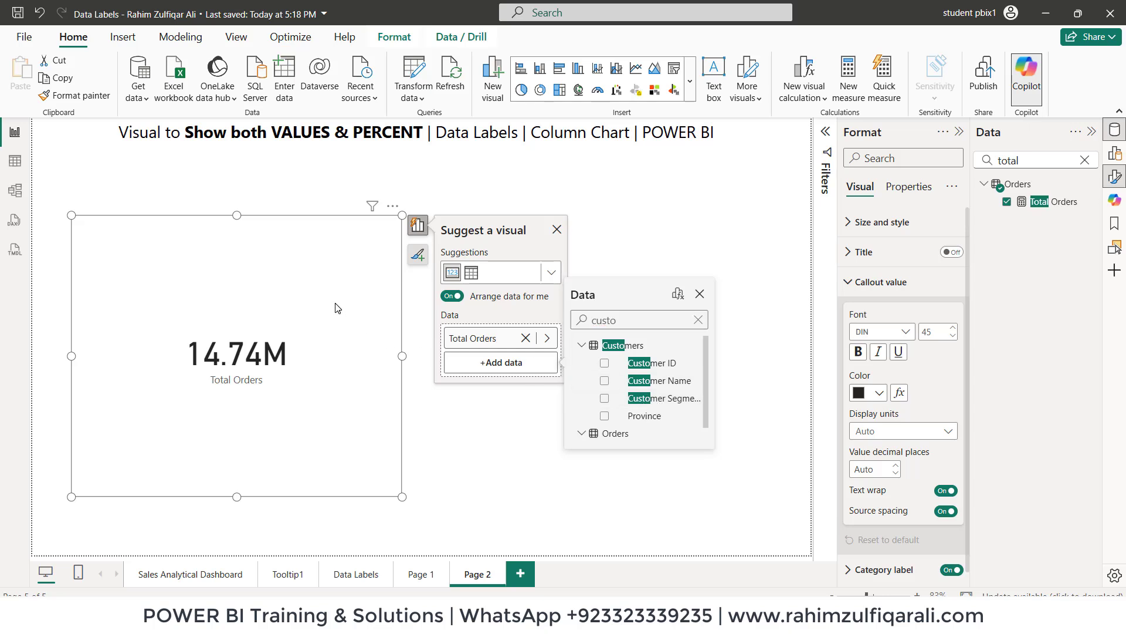
click(604, 398)
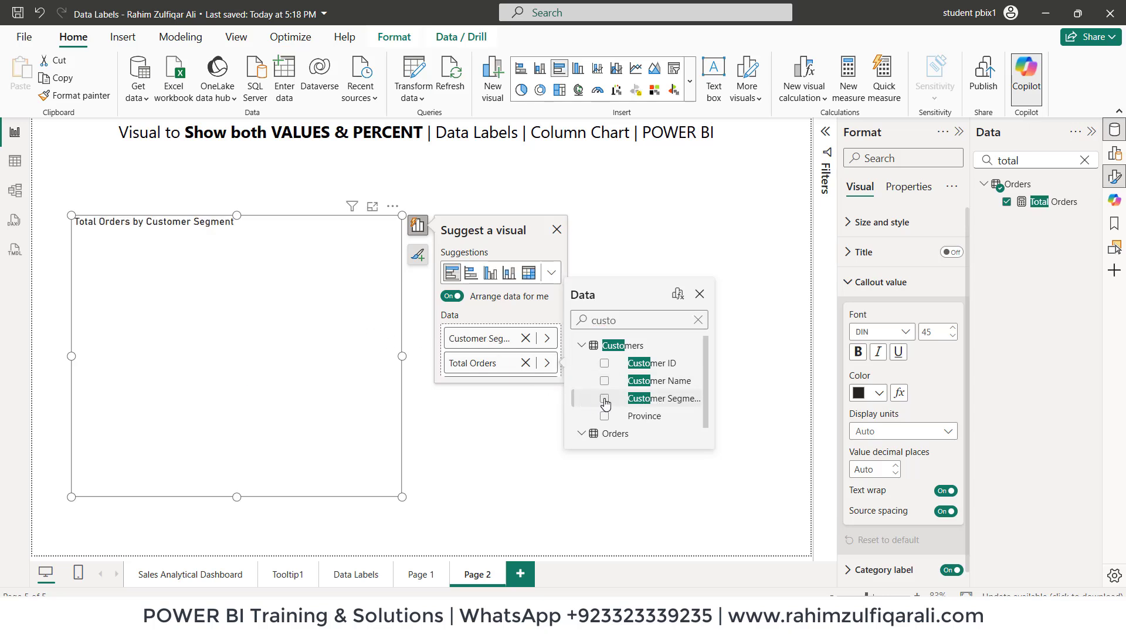
click(555, 276)
click(555, 276)
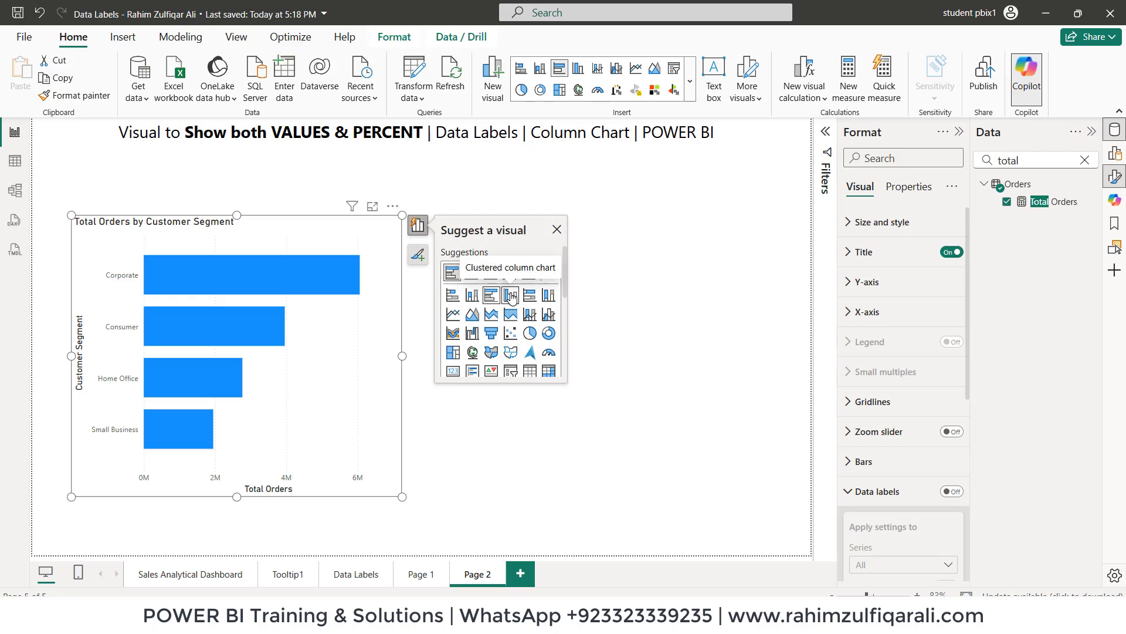
click(510, 295)
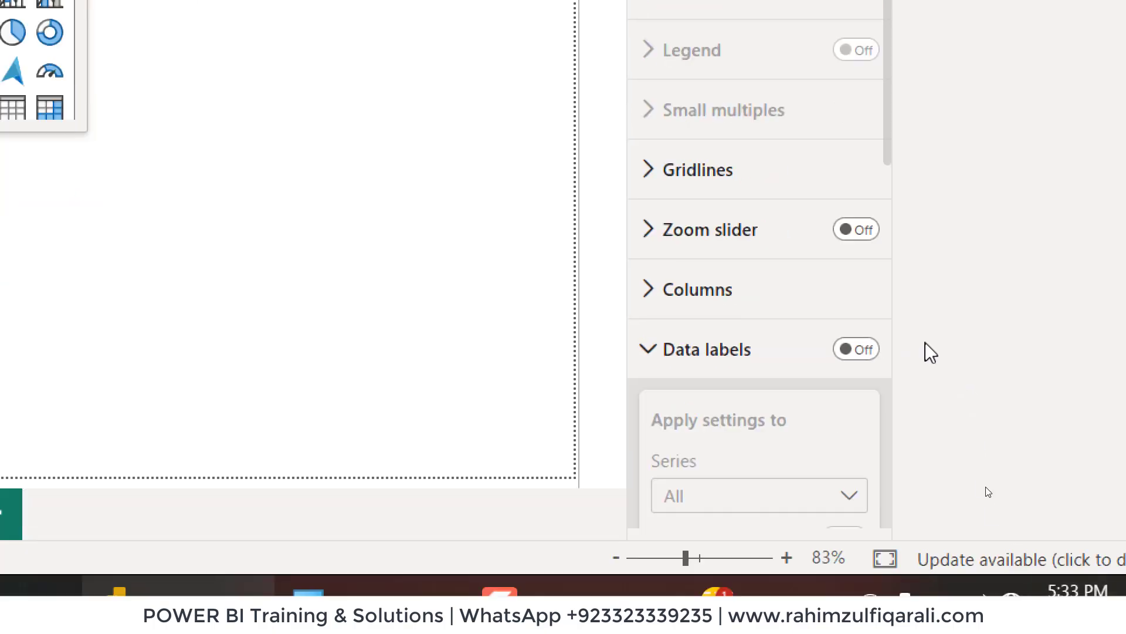
- Turn on data labels for the segment columns and switch to a line and clustered column chart
click(854, 351)
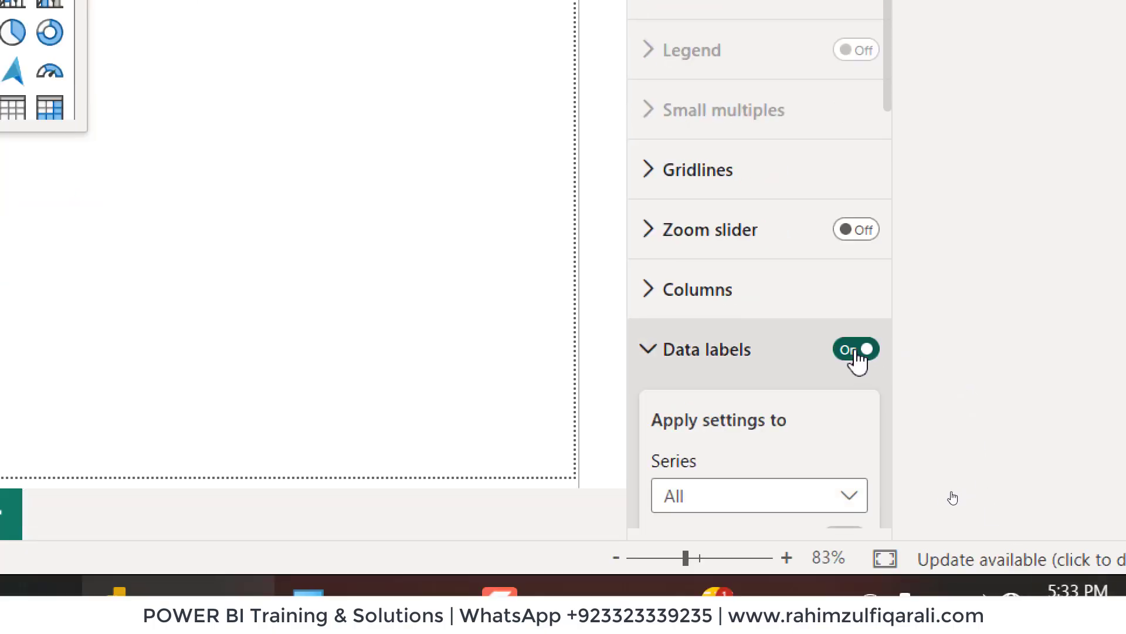
scroll(856, 359, down, 5)
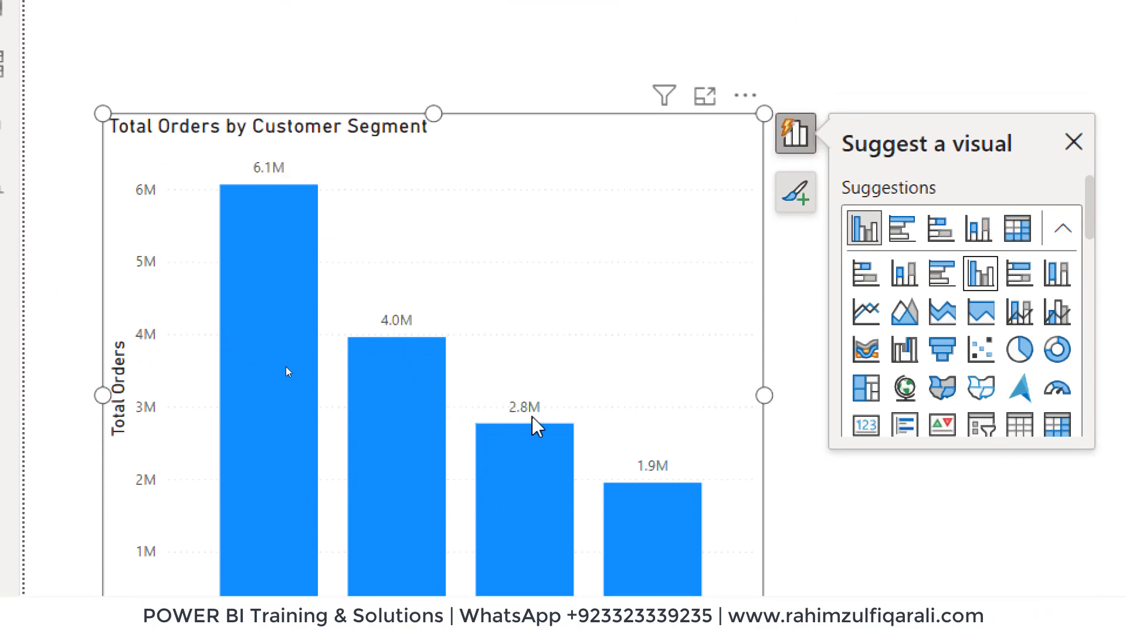
mouse_move(291, 305)
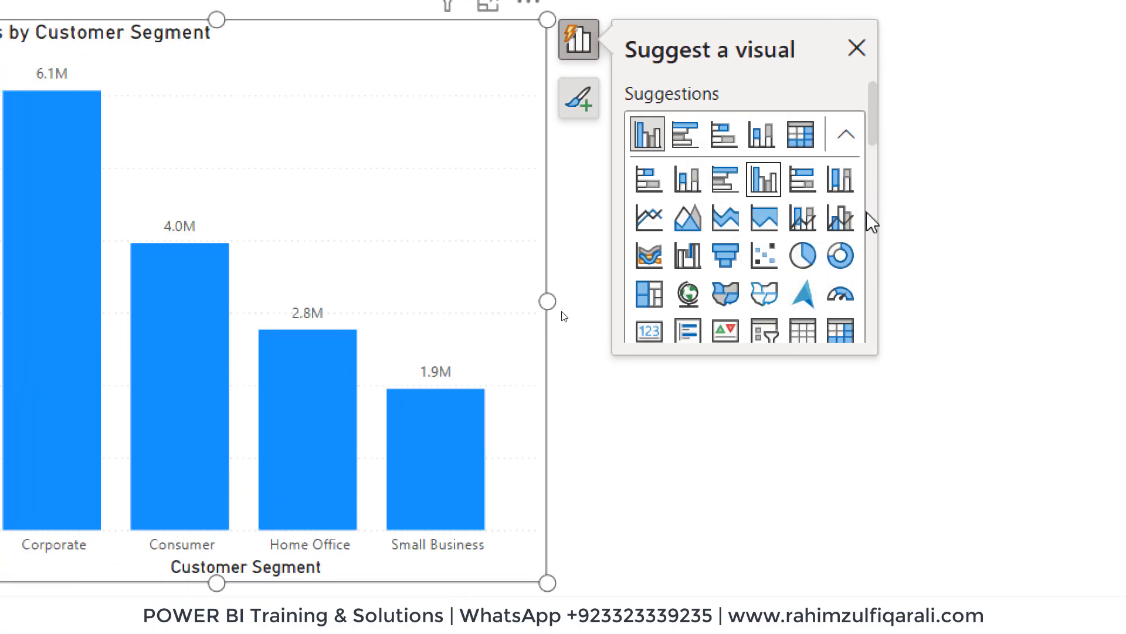
click(837, 221)
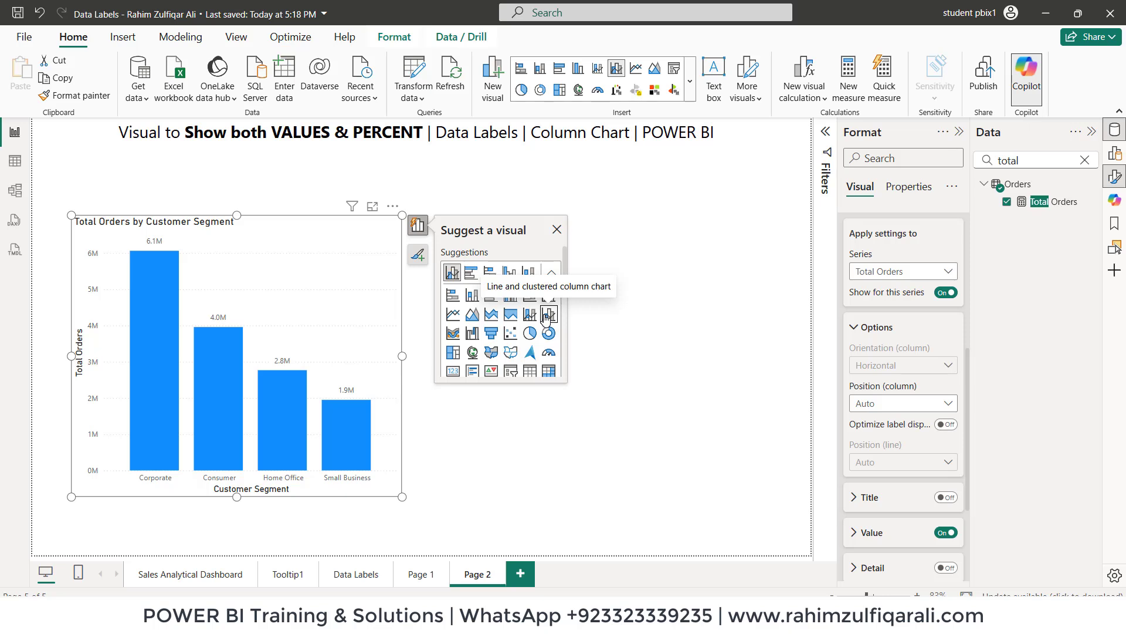
- In the Orders table, start the measure Rev_ % = DIVIDE([Total Orders], on a new line
click(1008, 185)
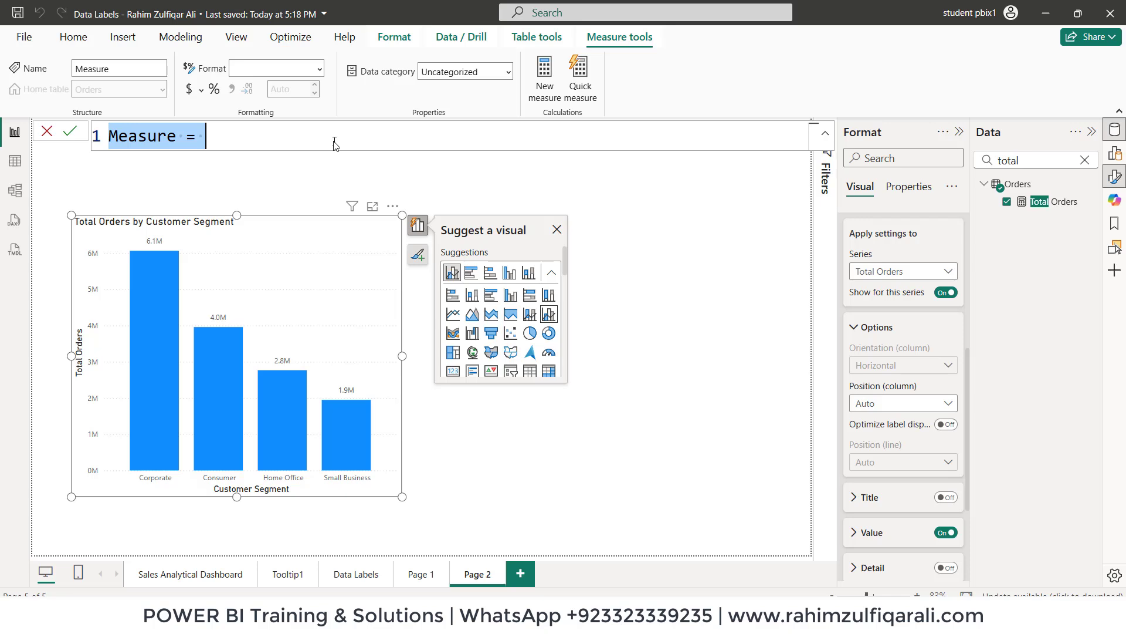
text(Rev_)
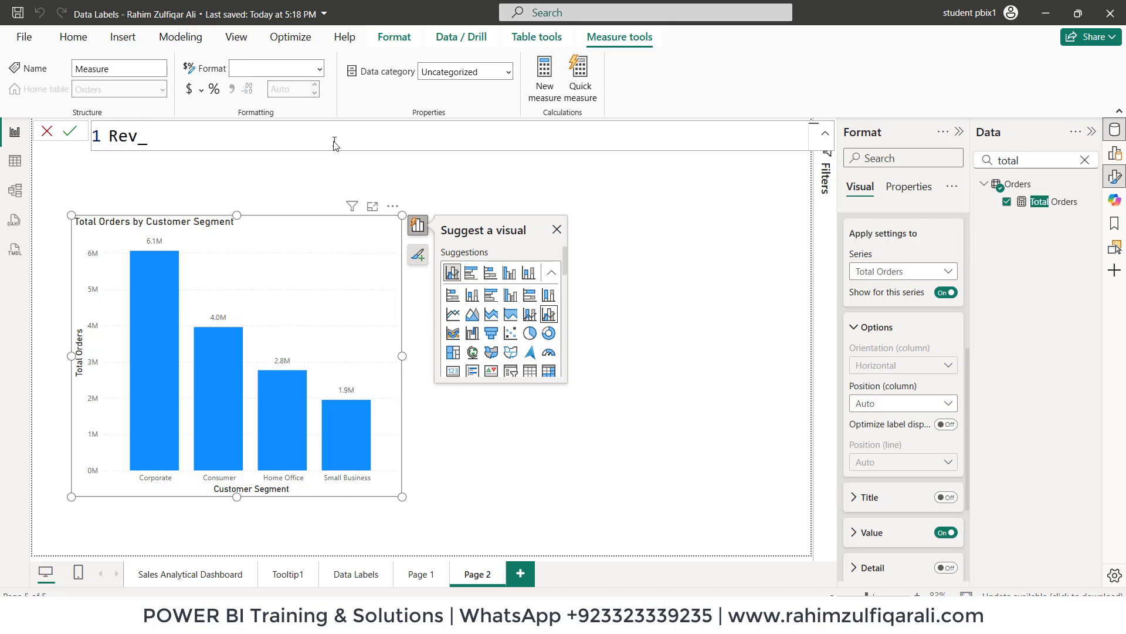
key(shift+Home)
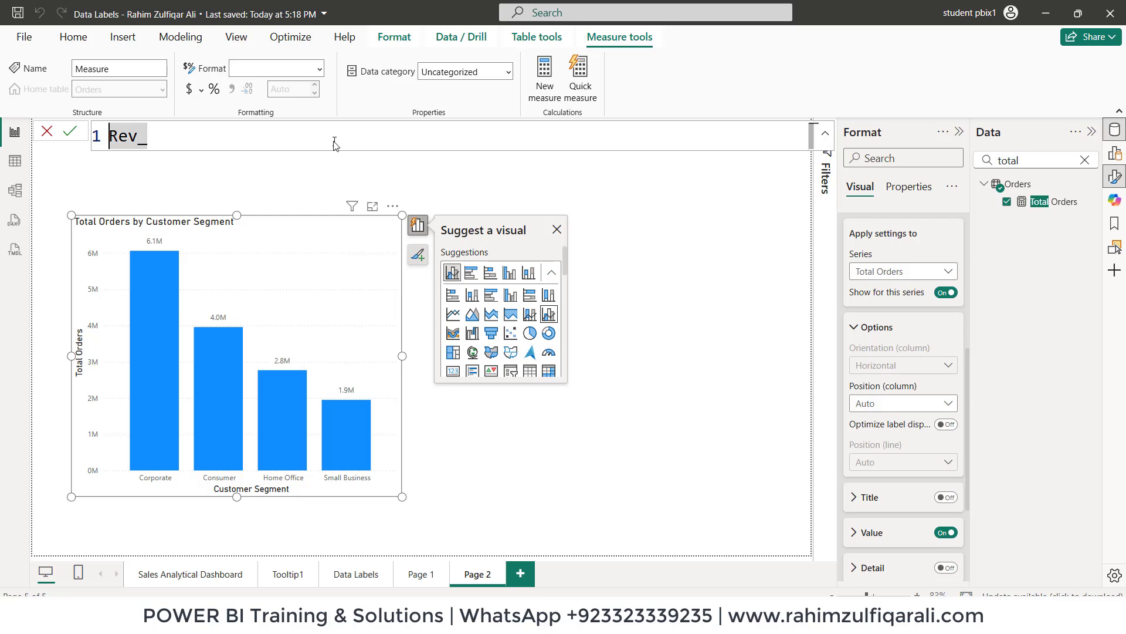
key(End)
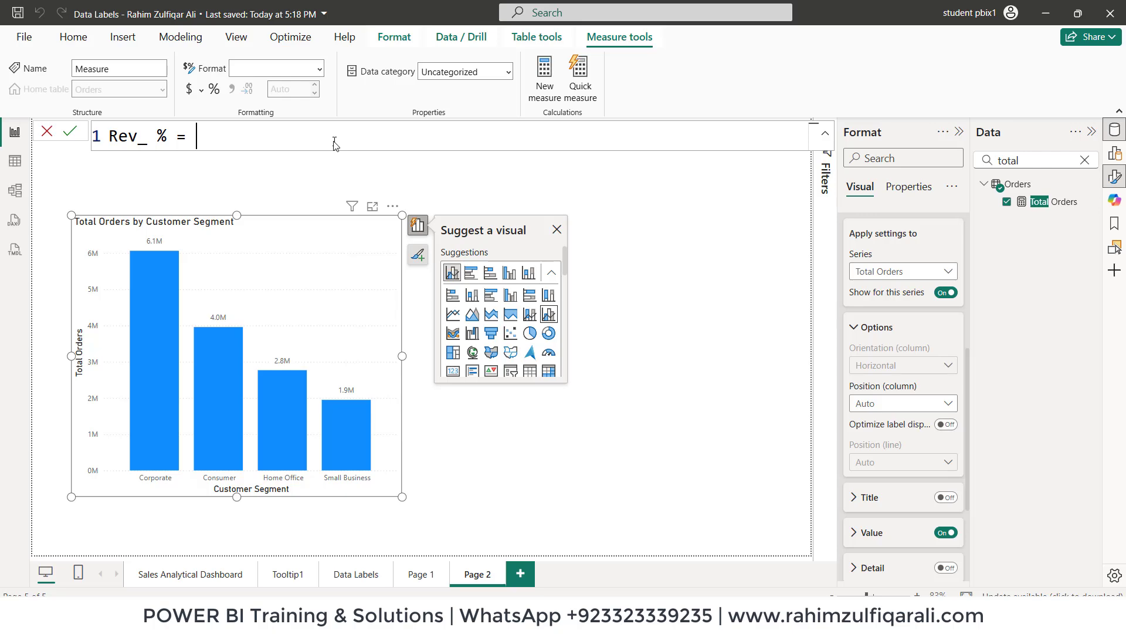
text(divi)
key(Tab)
text([)
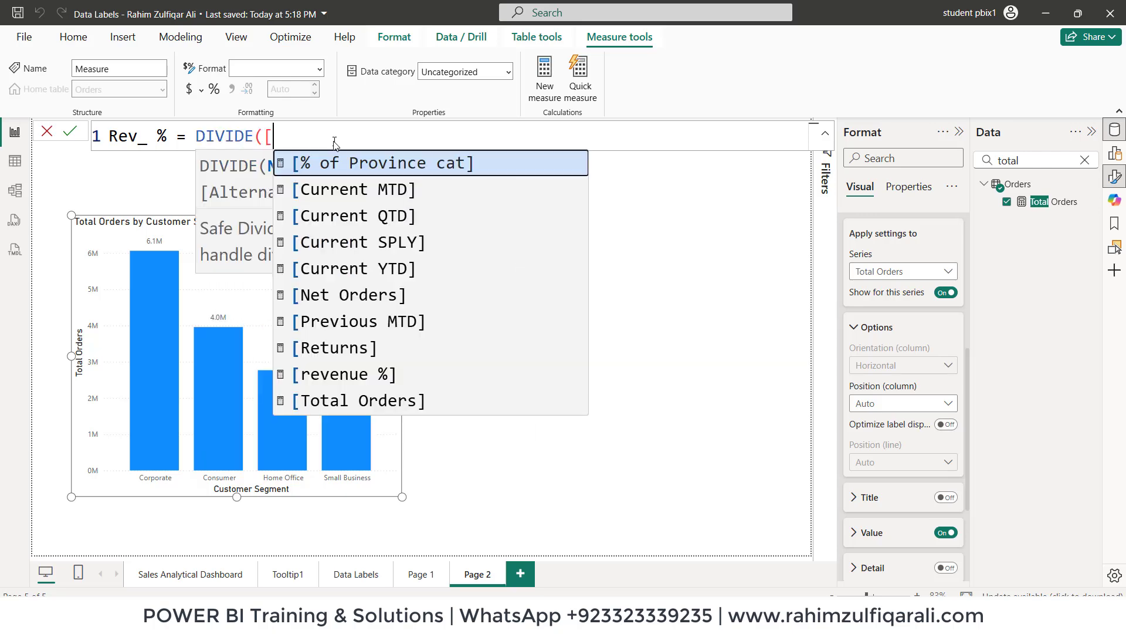
key(BackSpace)
text([to)
key(Tab)
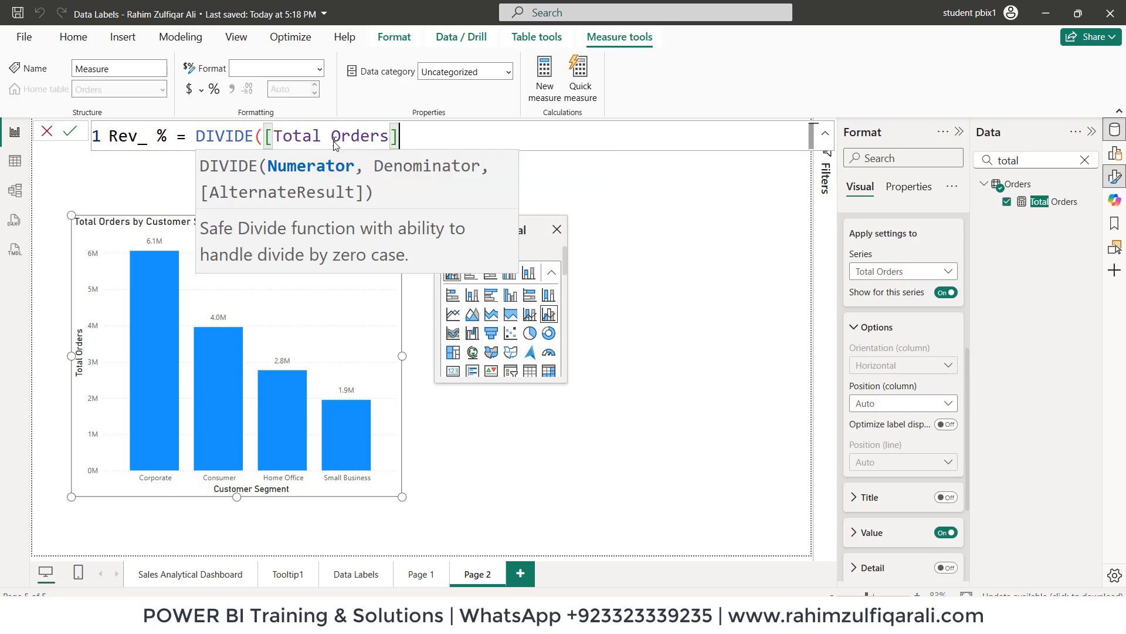
text(,)
key(shift+Return)
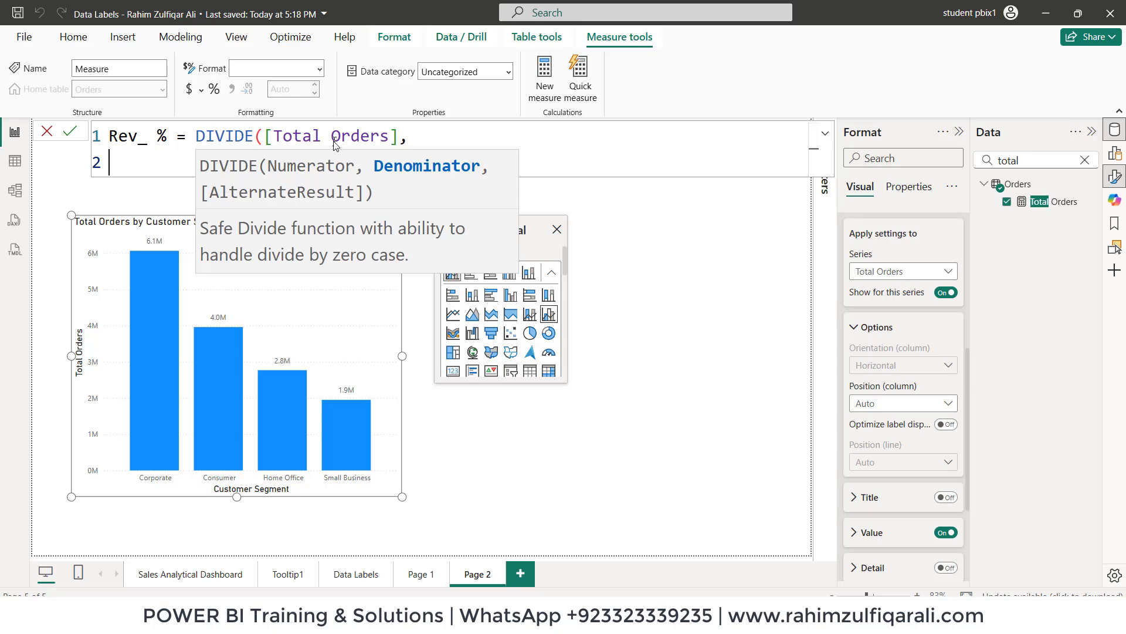
- Finish the denominator CALCULATE([Total Orders], REMOVEFILTERS(Customers[Customer Segment])) and commit the measure
text(CALCULATE()
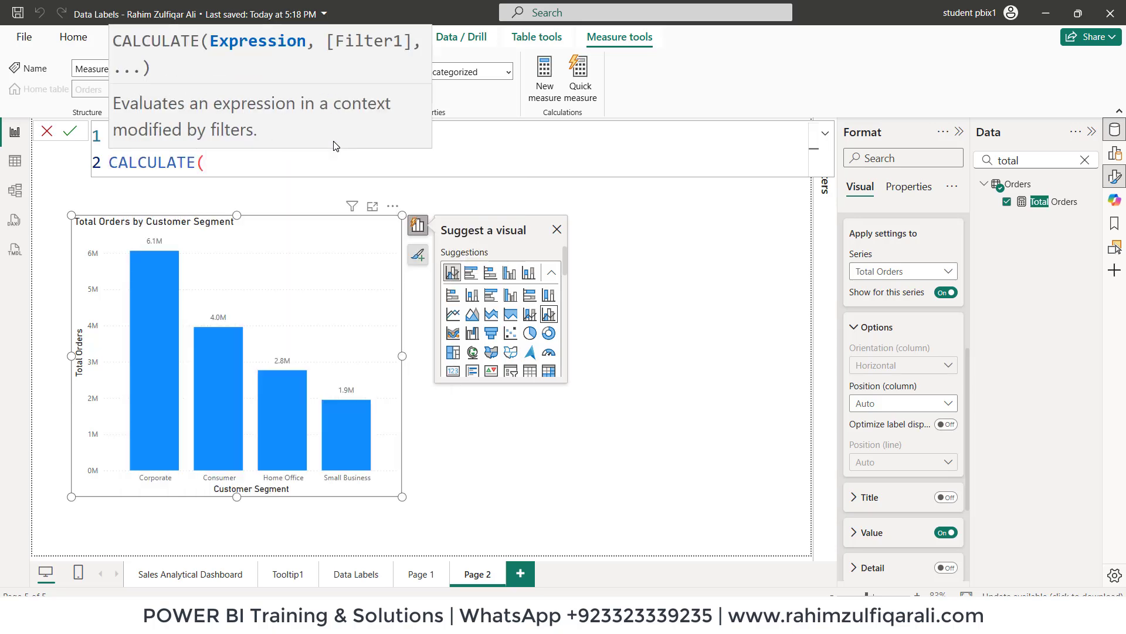
text([)
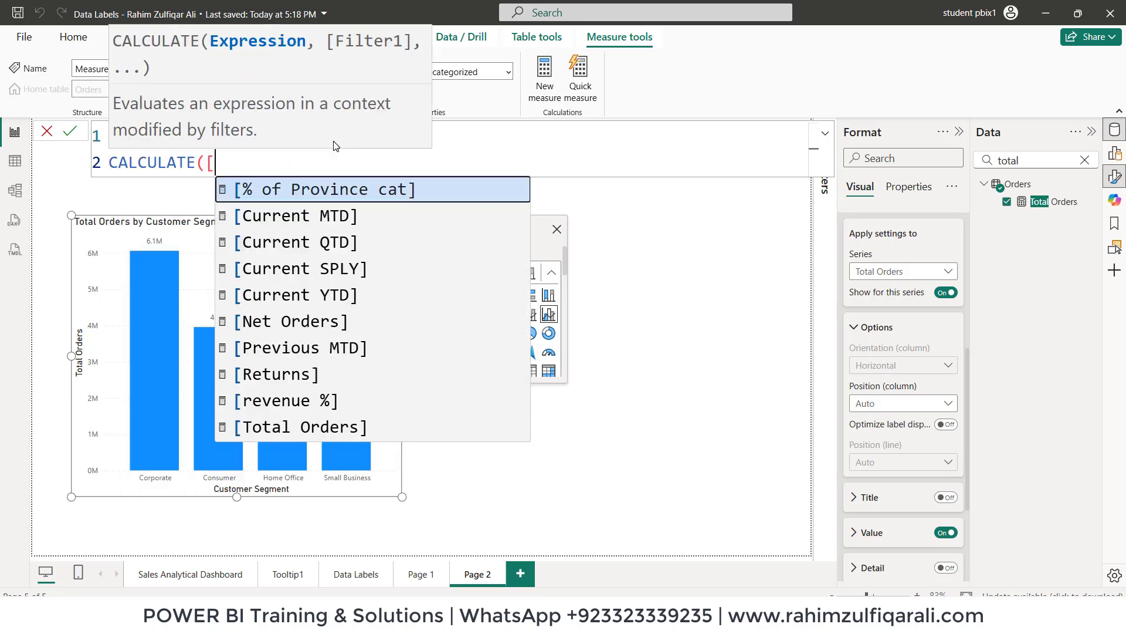
text(Total Orders],)
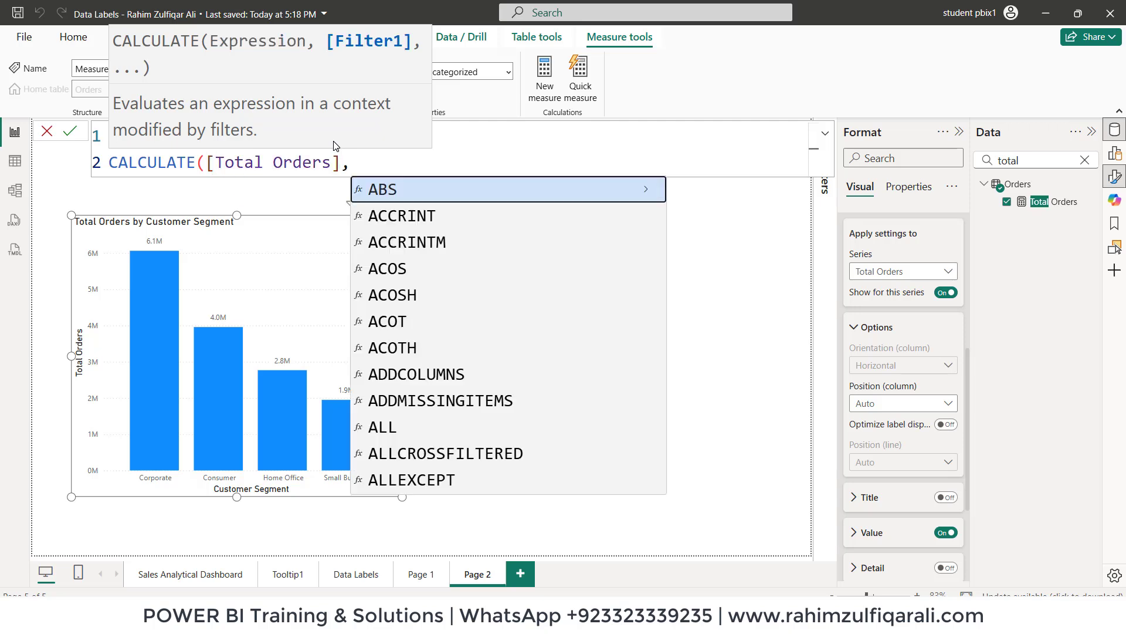
text(remove)
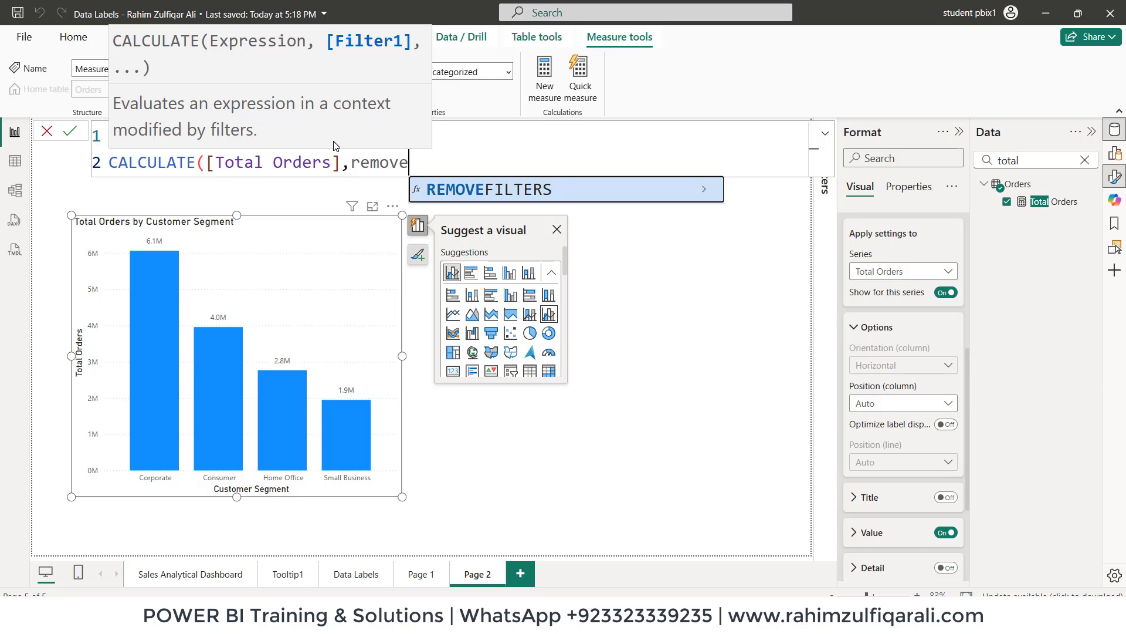
key(Tab)
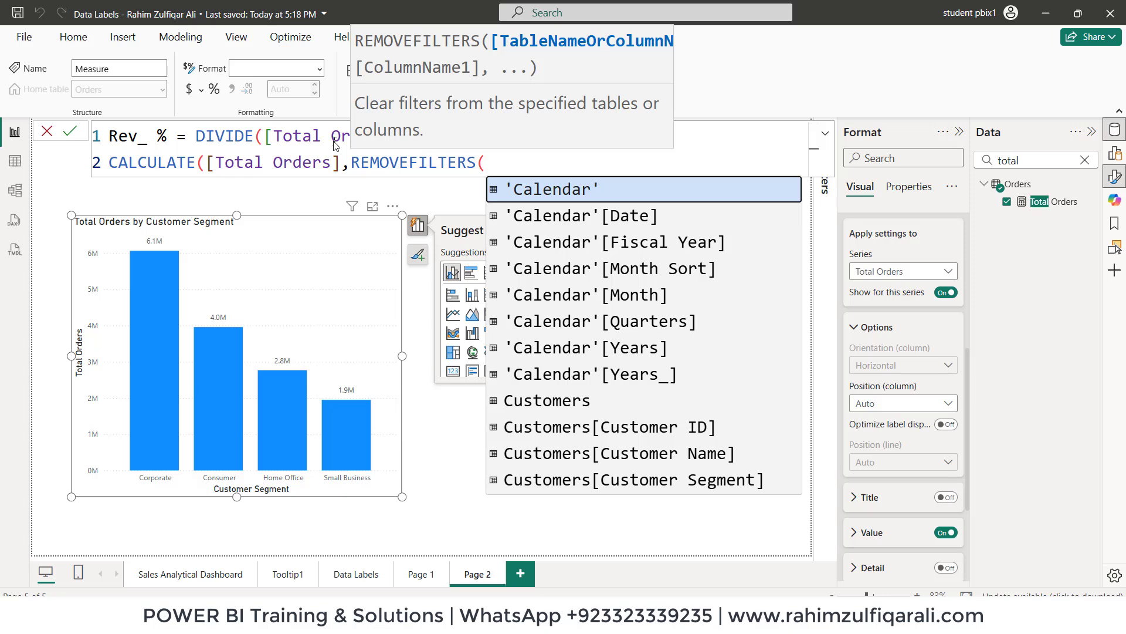
text(cus)
key(Down)
key(Down)
key(Down)
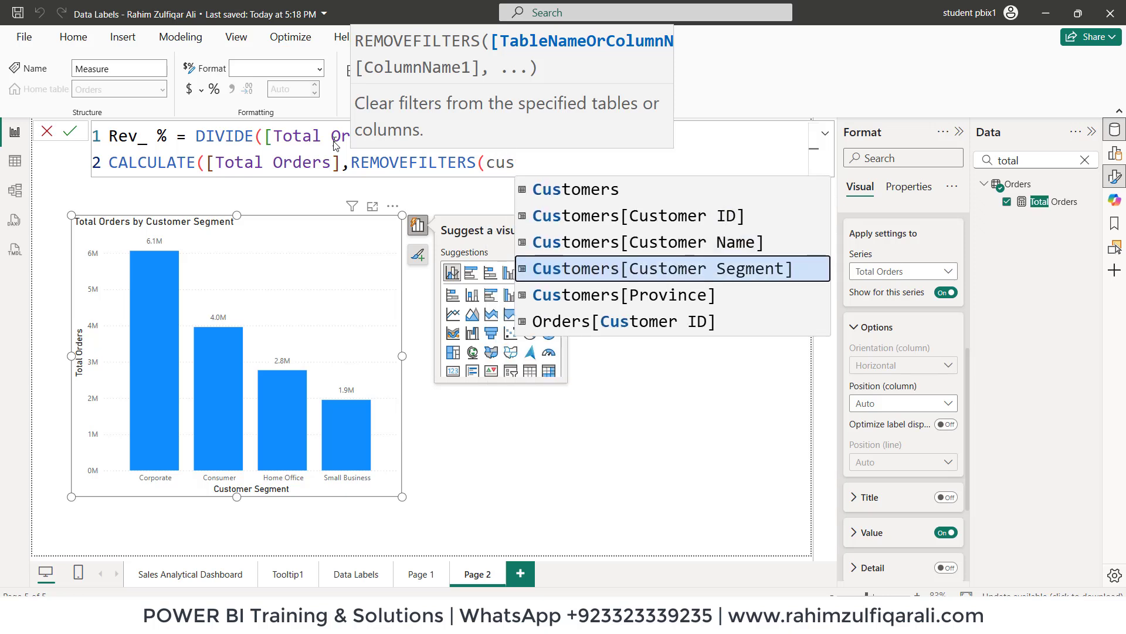
key(Tab)
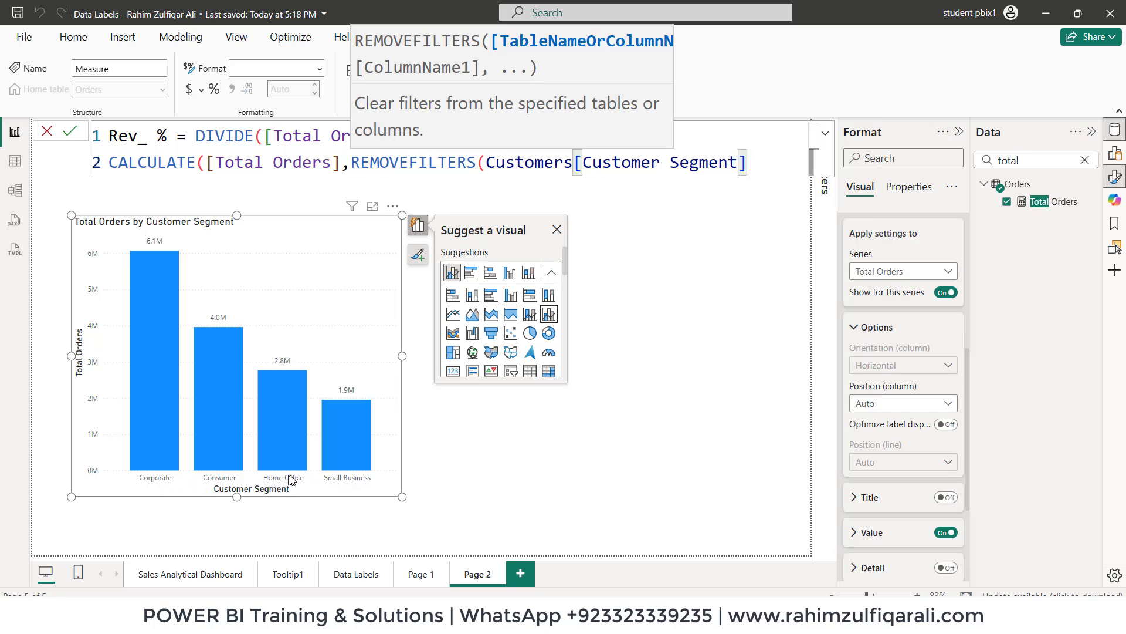
text())
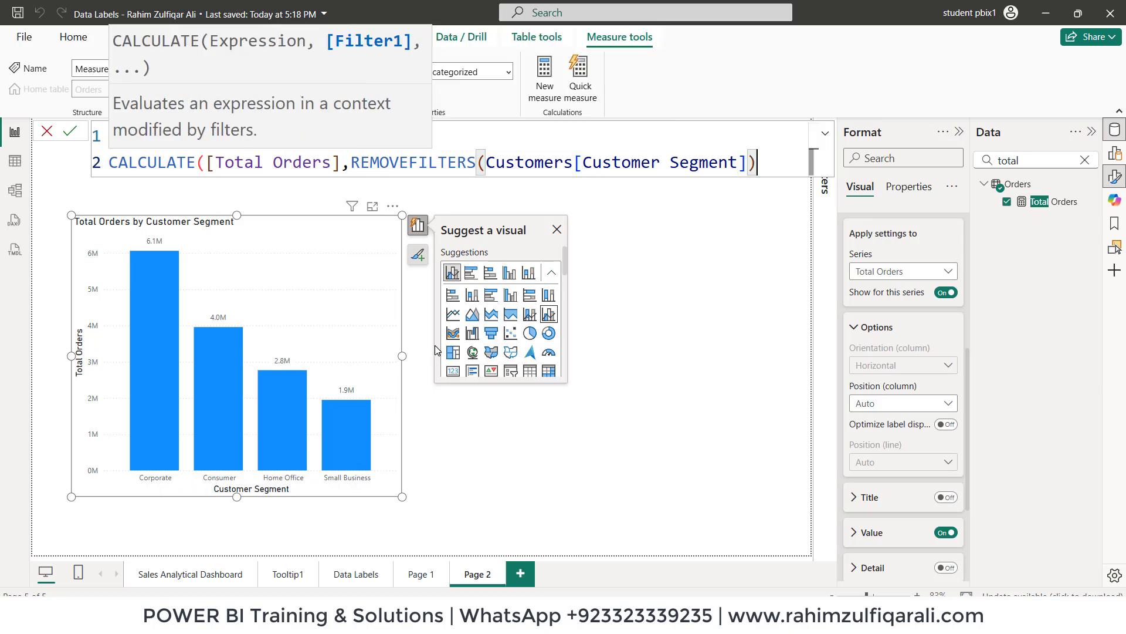
click(608, 163)
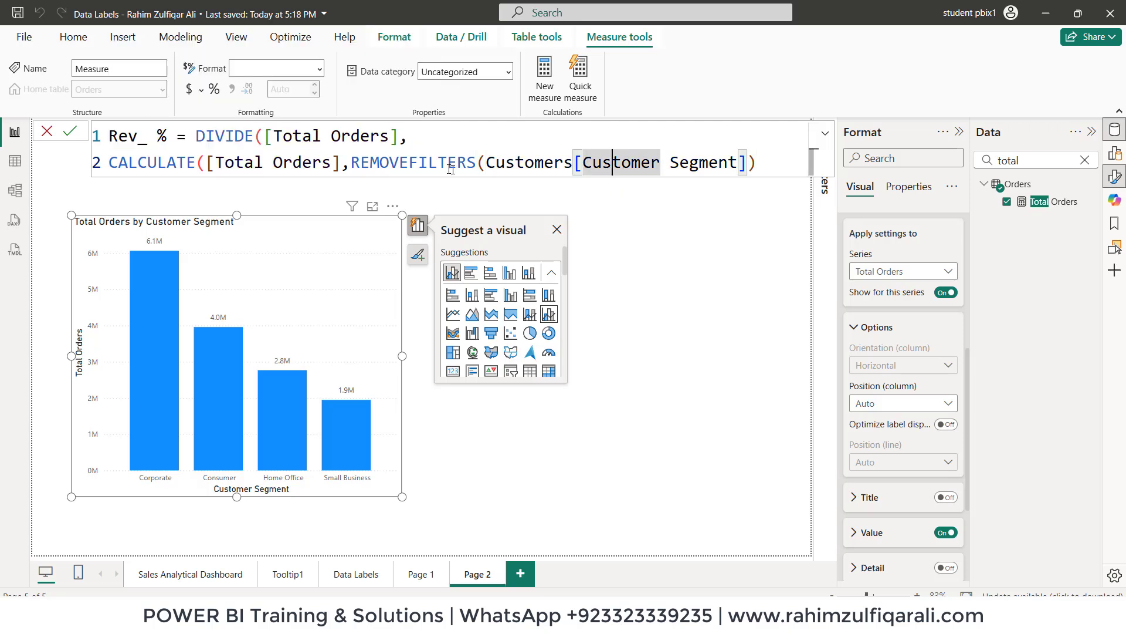
click(774, 166)
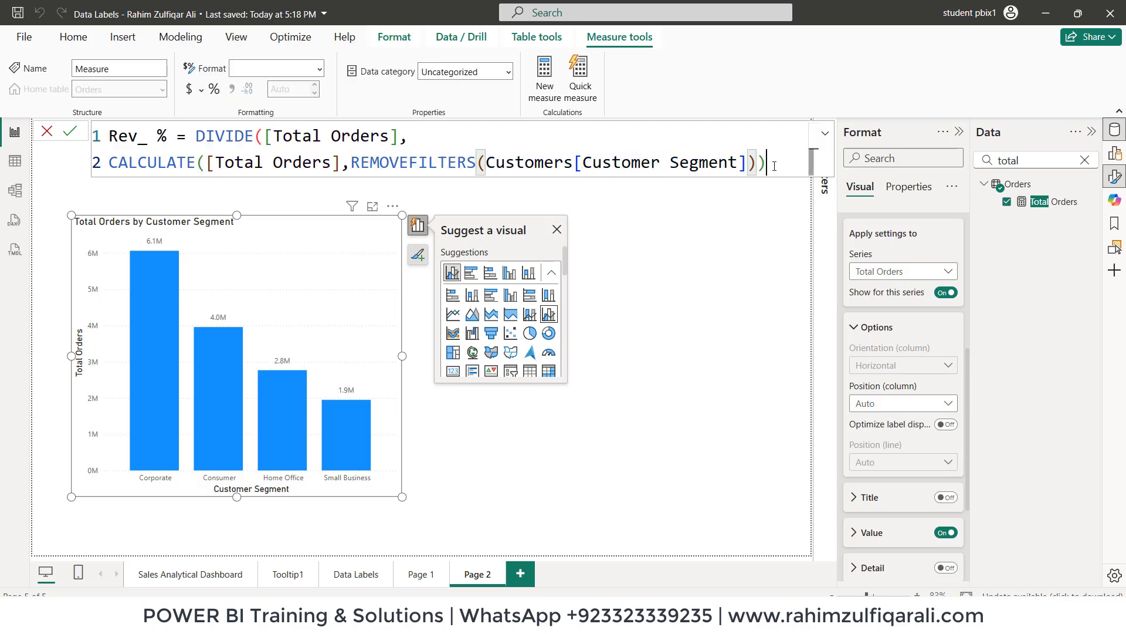
text())
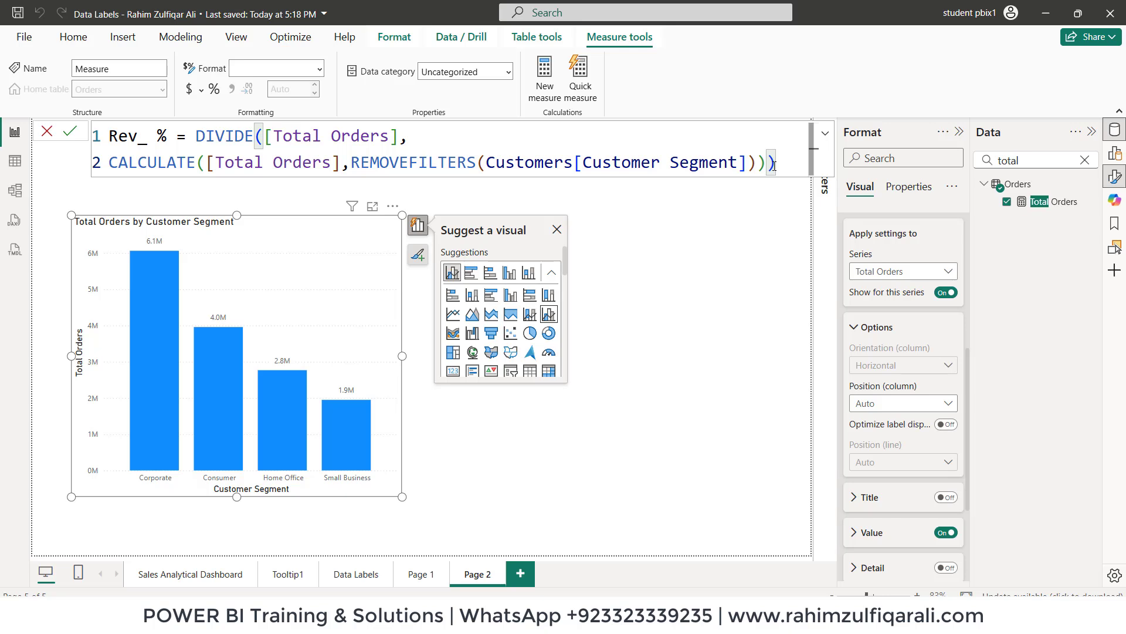
key(Return)
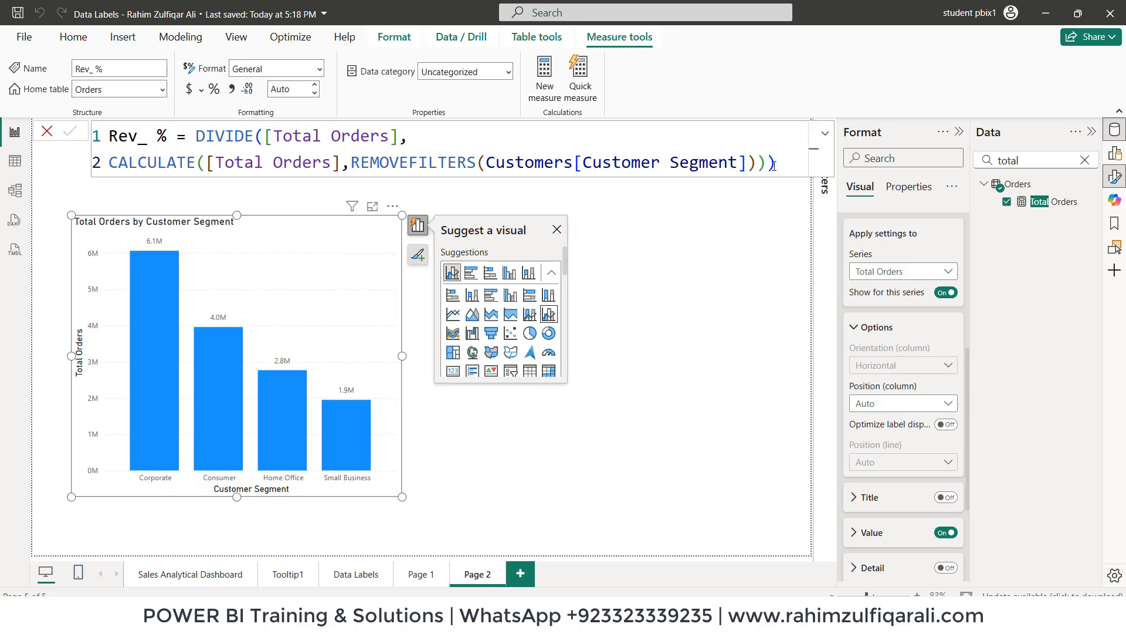
click(1085, 159)
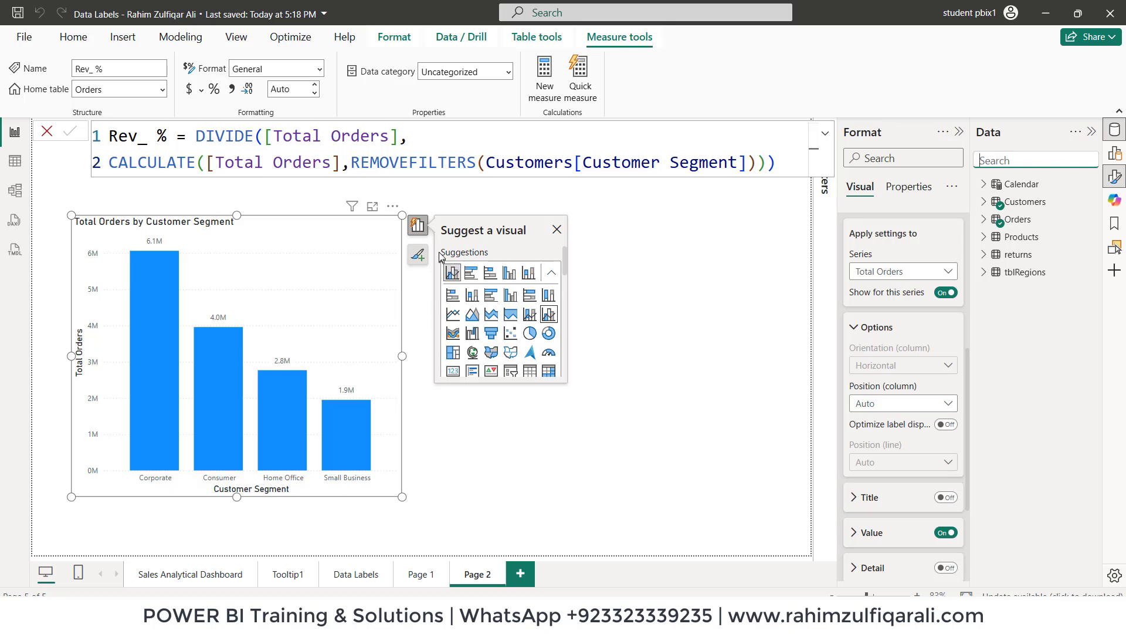
- Add Rev_ % to the Line y-axis so each segment's share plots as a line
drag(564, 266, 526, 340)
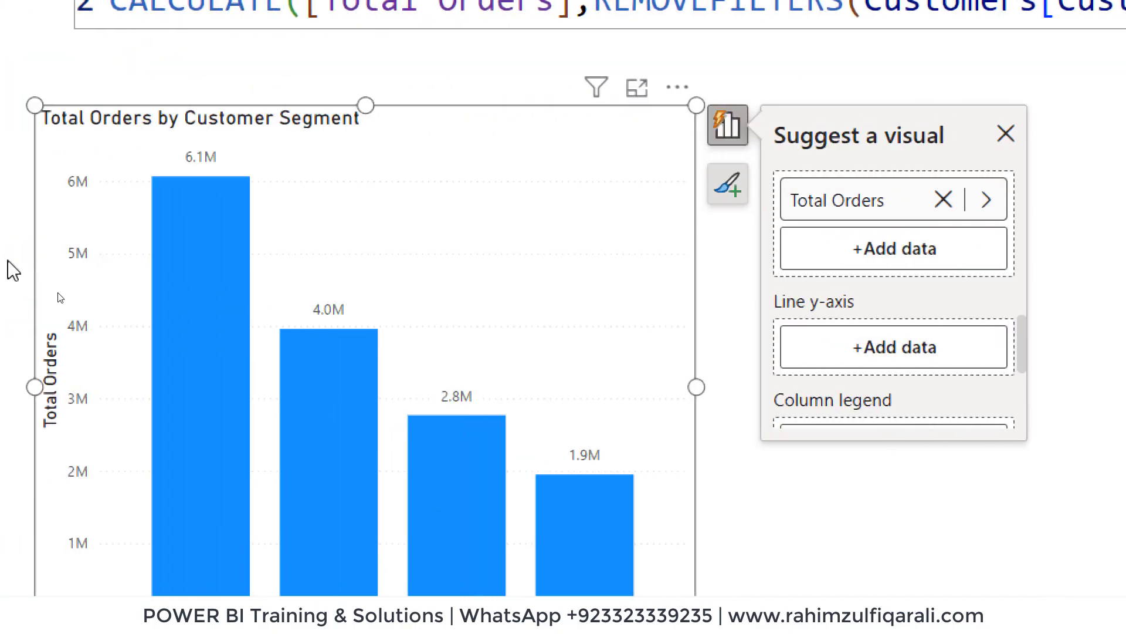
click(837, 352)
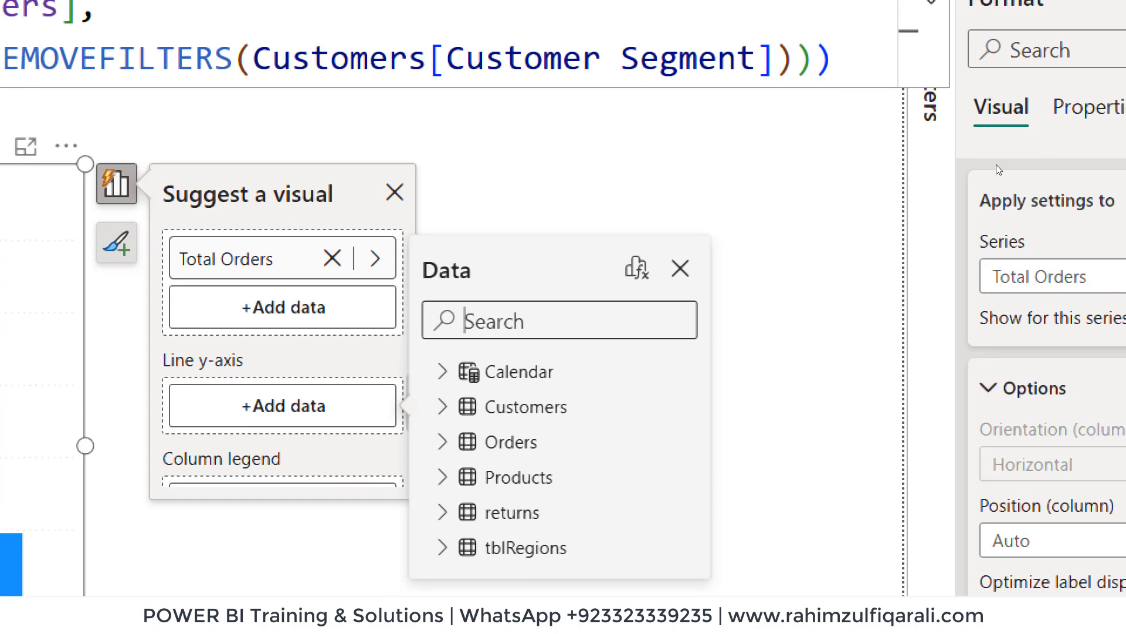
text(rev)
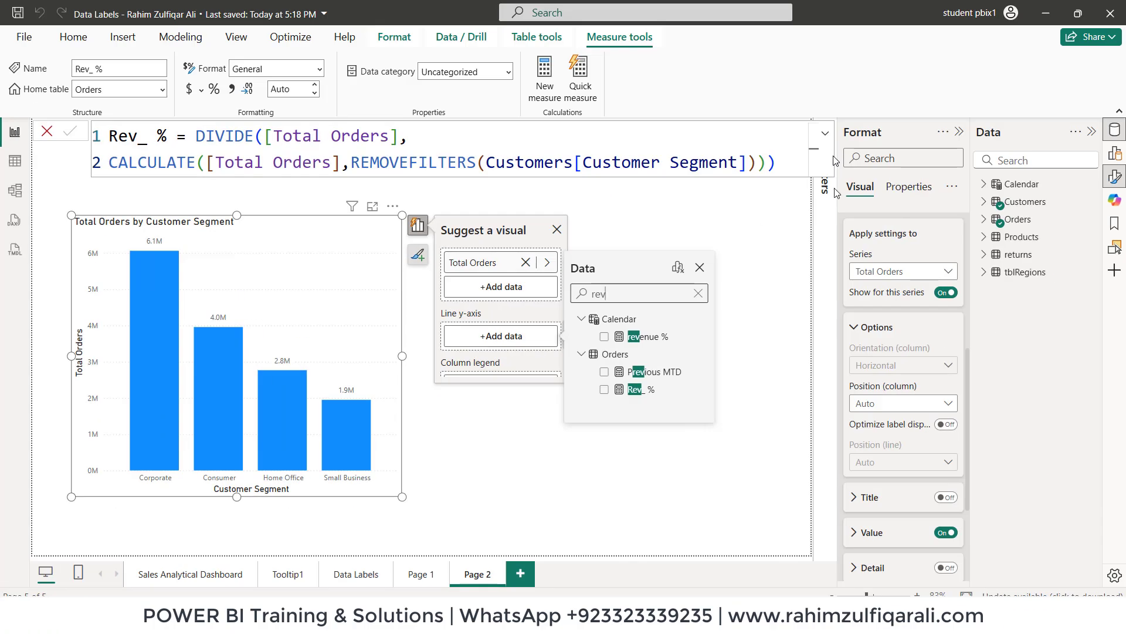
click(605, 391)
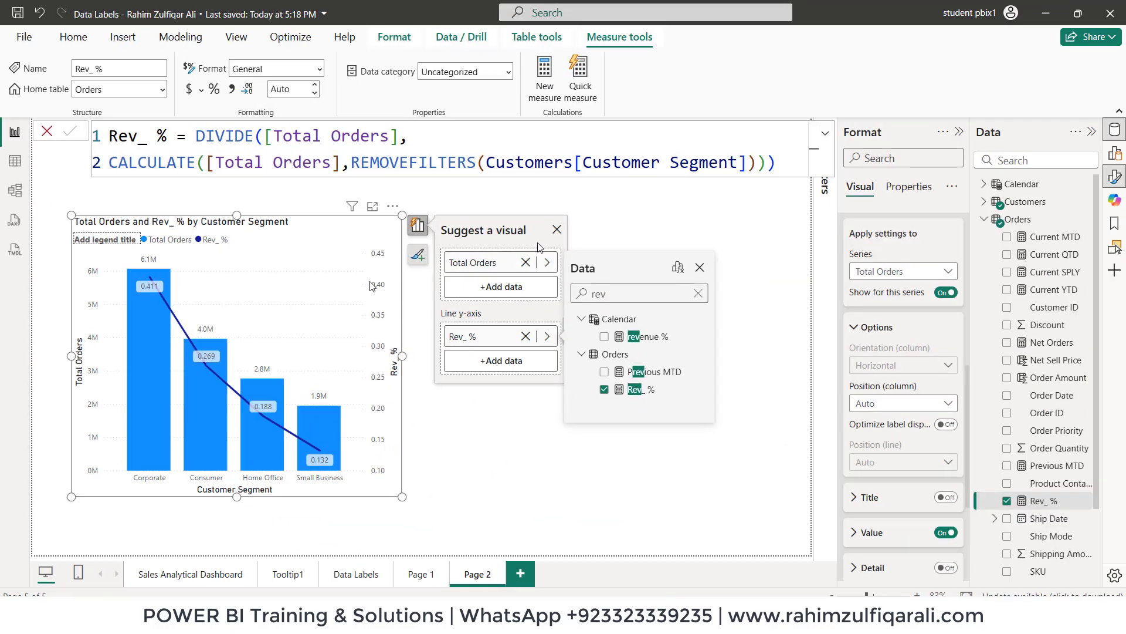
click(699, 267)
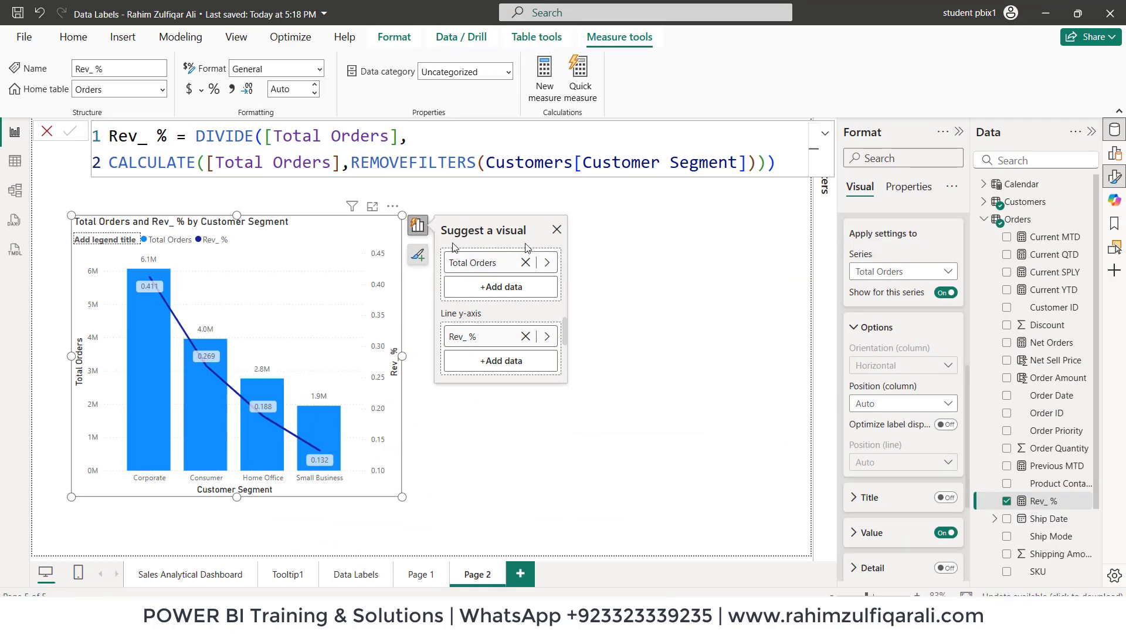
click(417, 254)
click(944, 377)
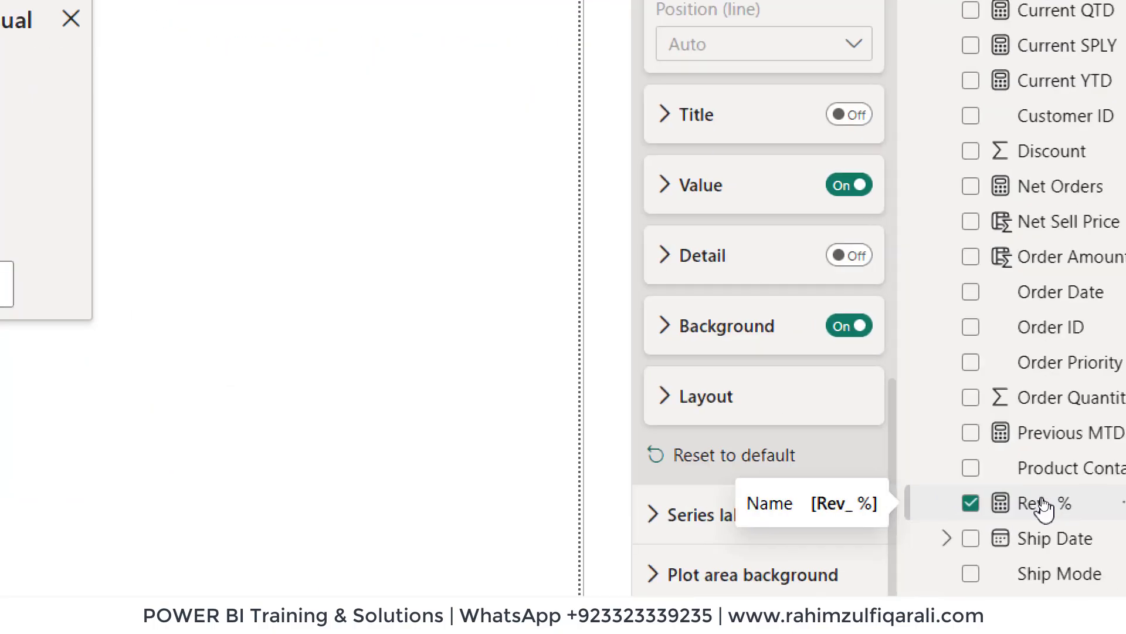
- Format the Rev_ % measure as a percentage and adjust the line formatting options
click(953, 497)
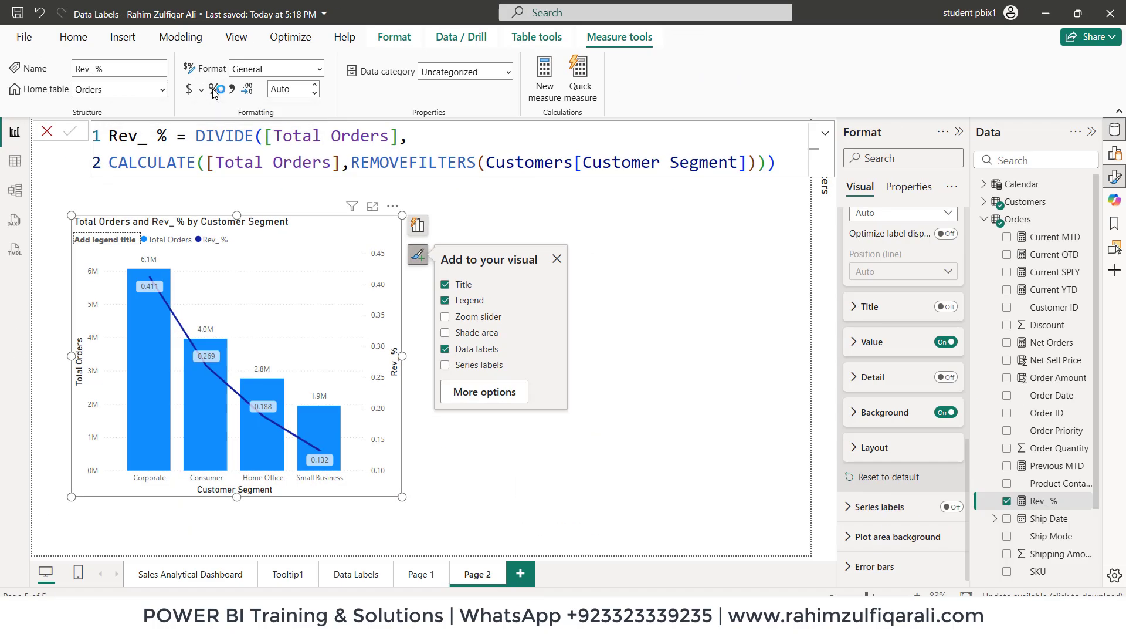
click(213, 89)
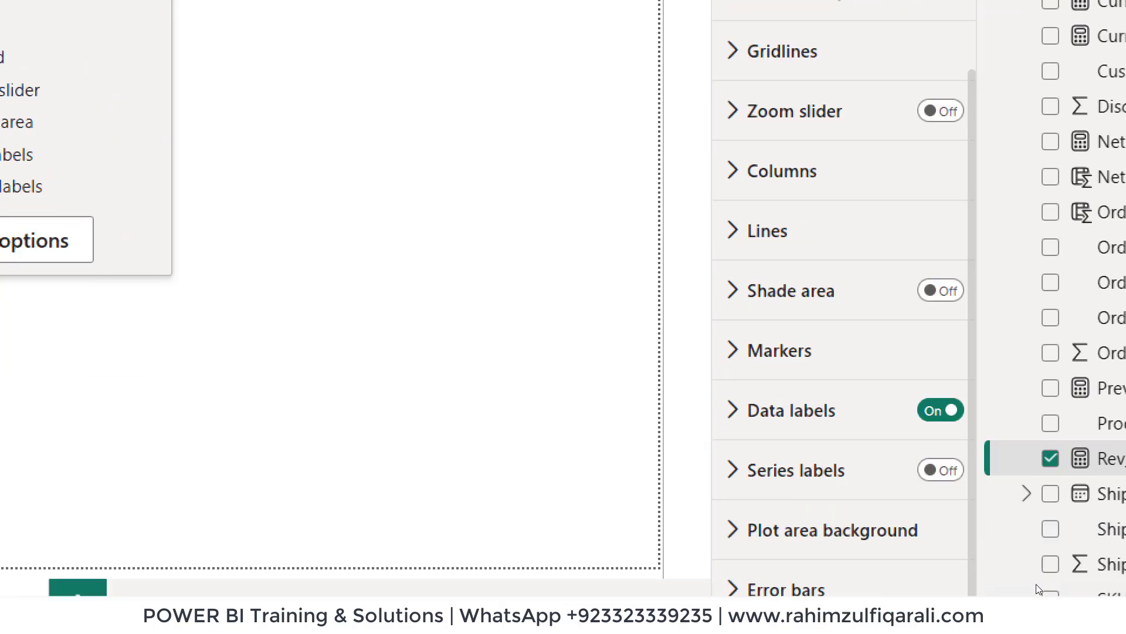
click(777, 235)
scroll(849, 481, down, 3)
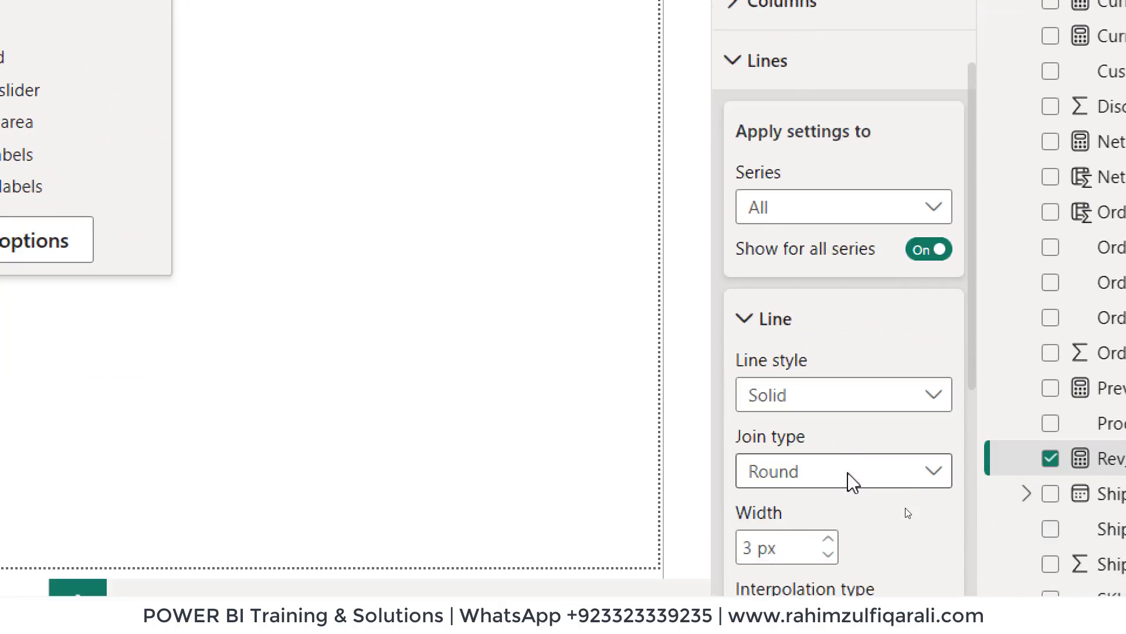
scroll(851, 479, down, 2)
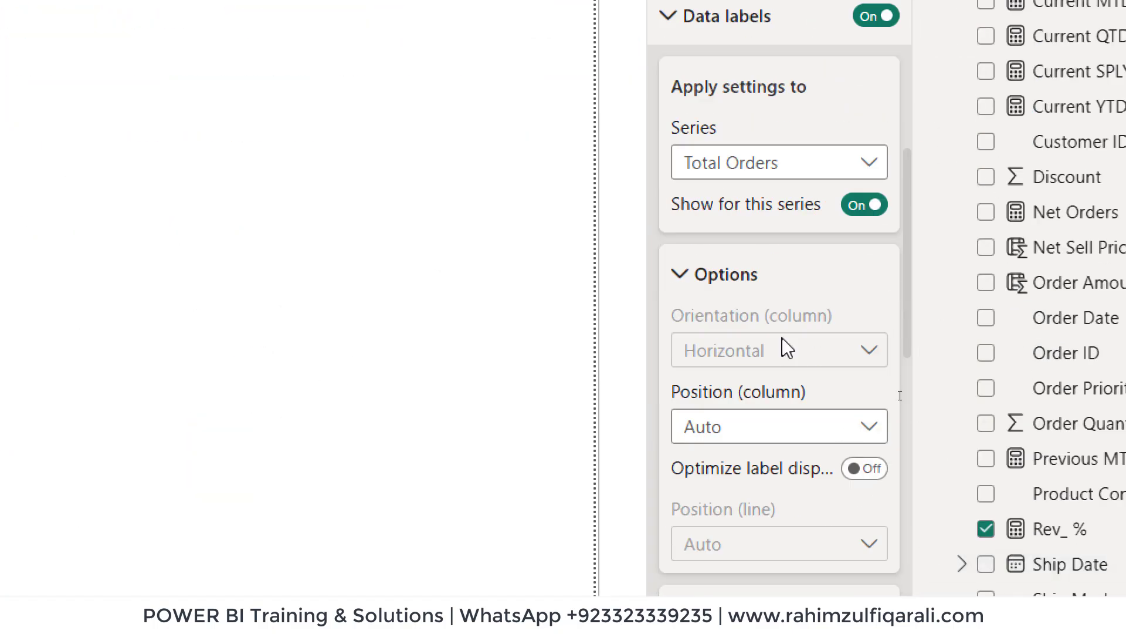
- Apply the data label settings to the Rev_ % series and review its label options
click(757, 230)
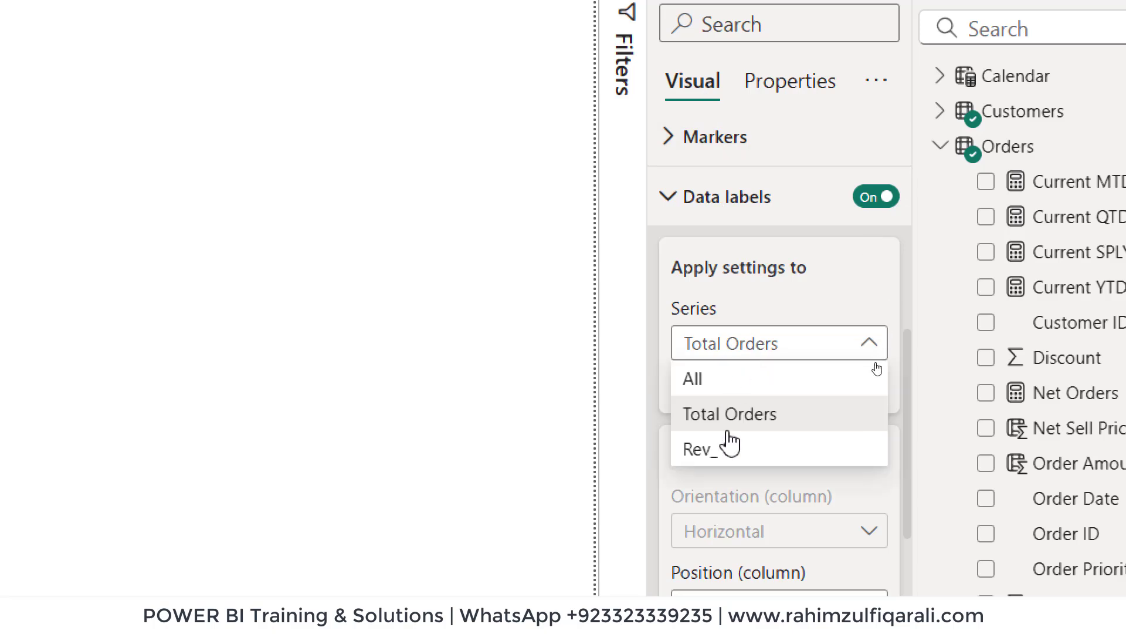
click(732, 449)
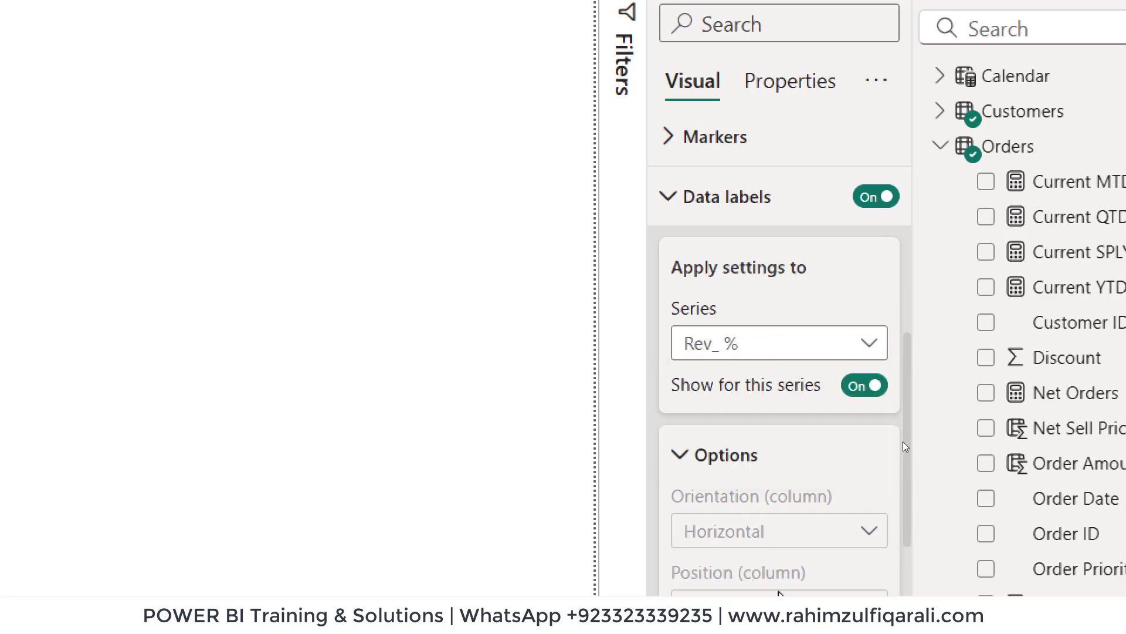
scroll(780, 592, down, 5)
scroll(767, 393, down, 5)
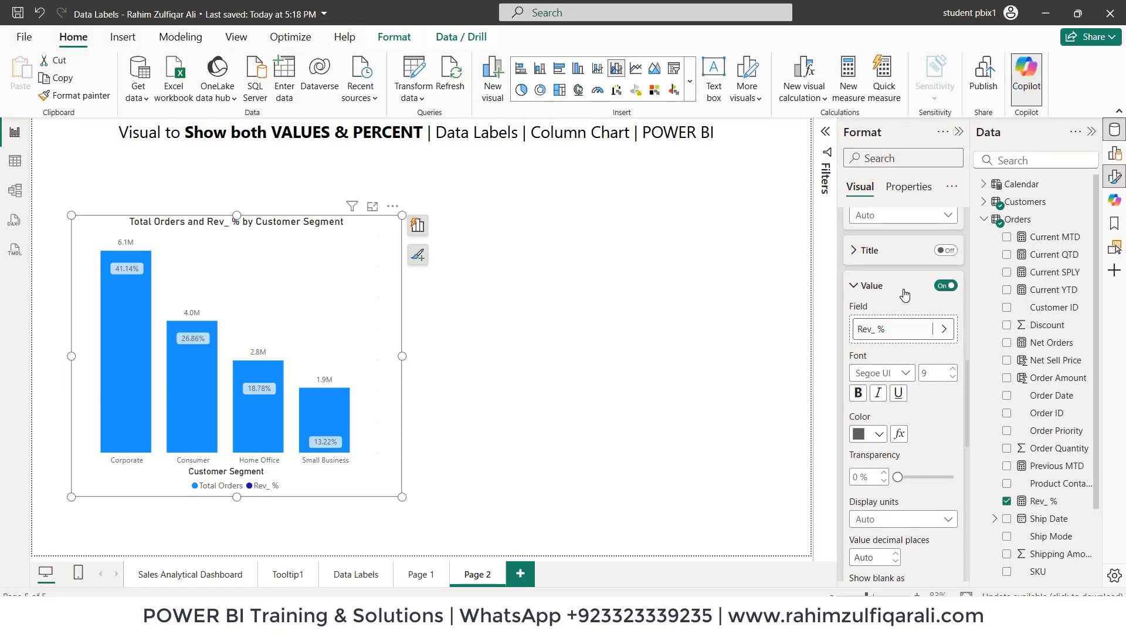
scroll(917, 372, down, 5)
scroll(922, 373, down, 2)
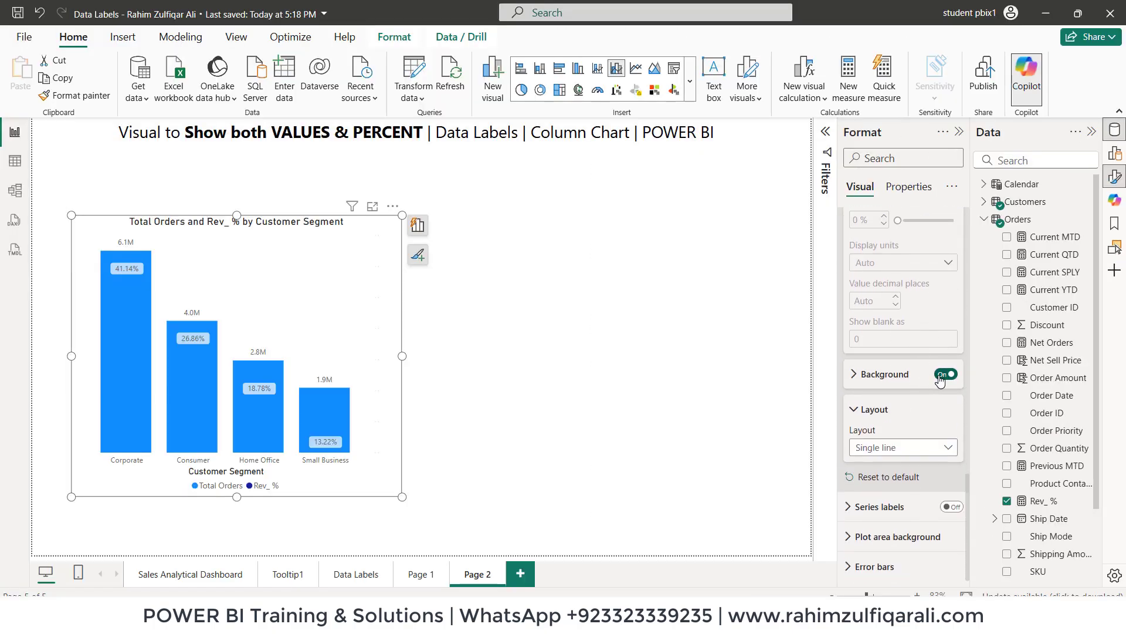
- Remove label backgrounds, make the percent labels white with a larger font, then check the chart's fields
click(941, 375)
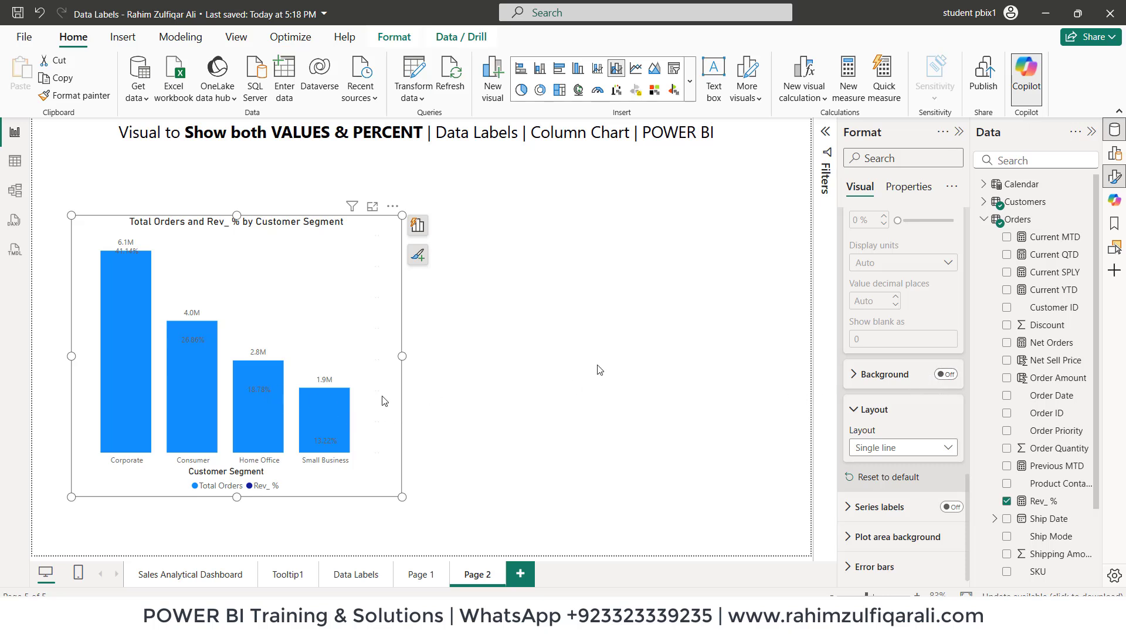
scroll(896, 315, up, 7)
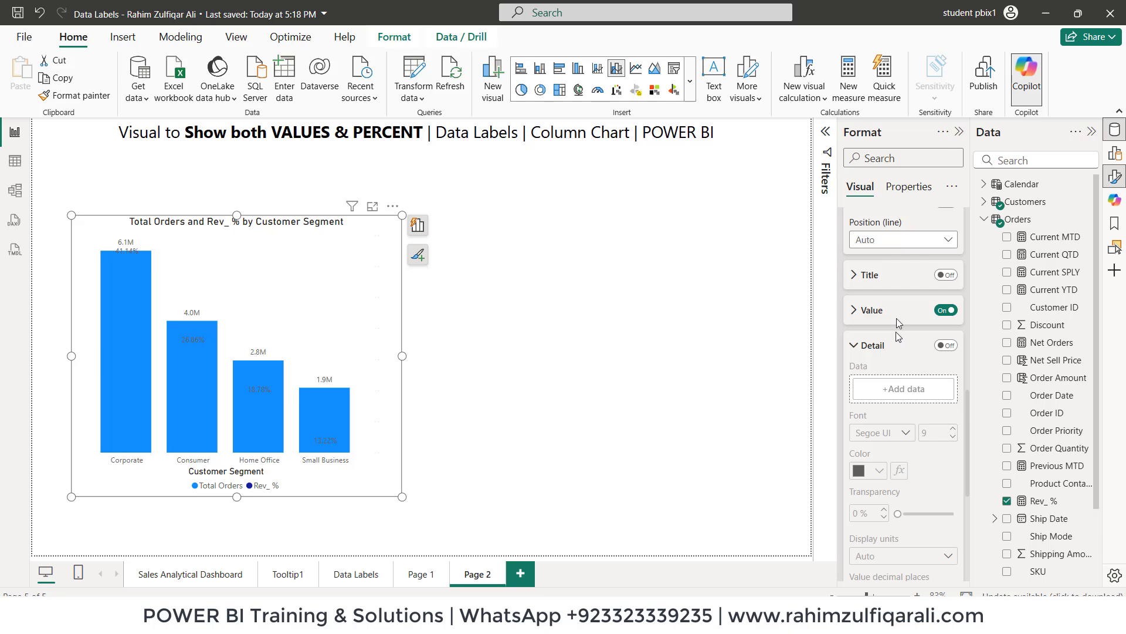
click(896, 316)
click(878, 458)
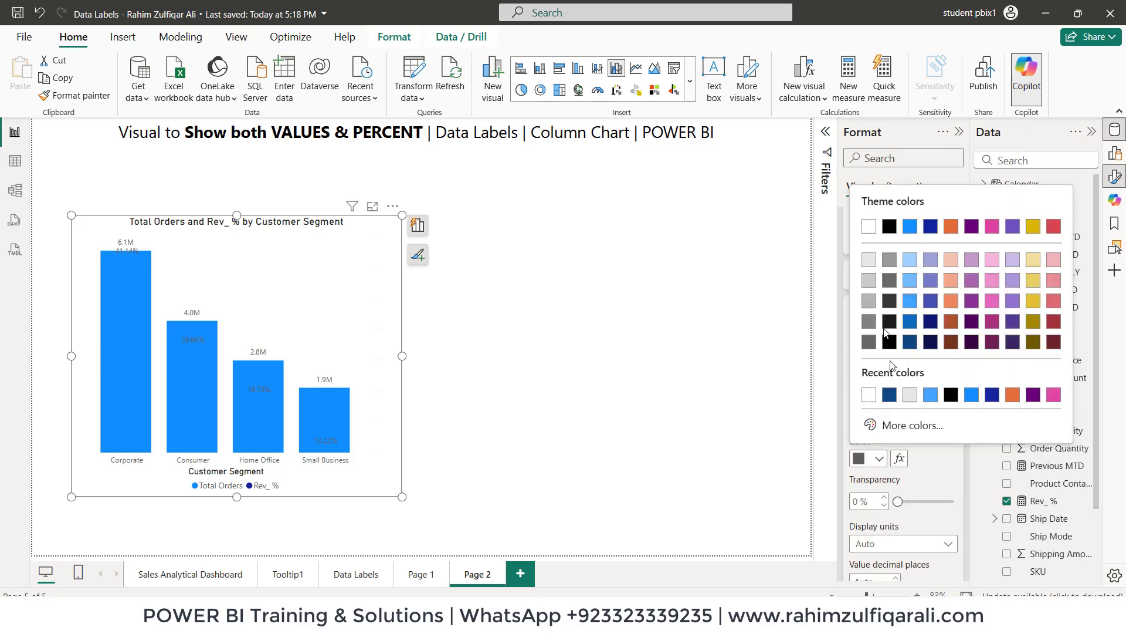
click(869, 226)
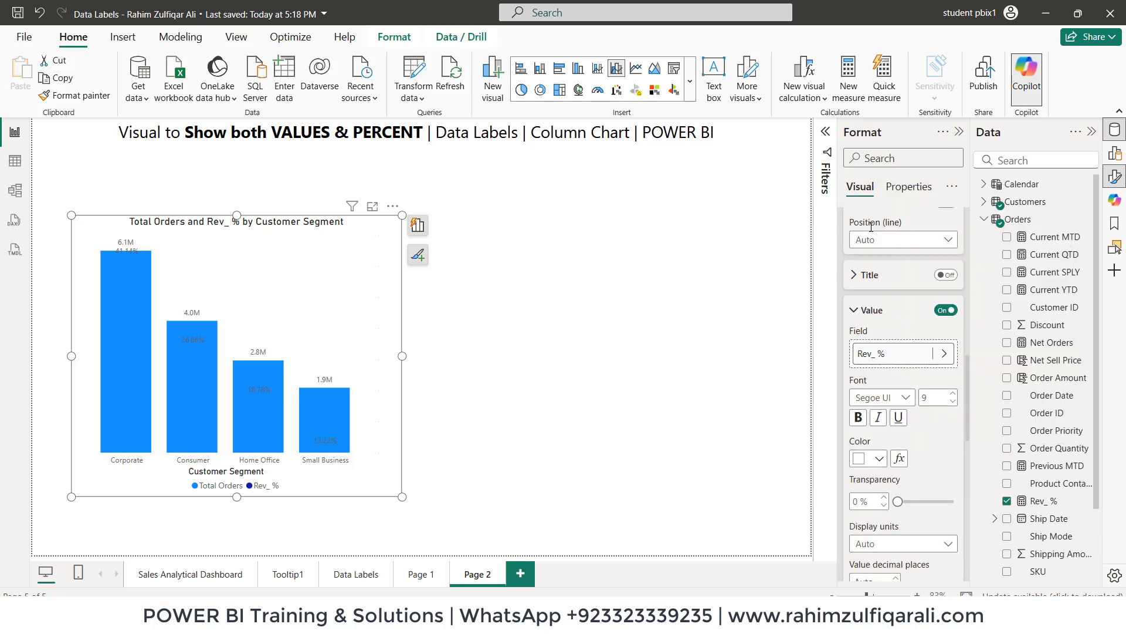
click(953, 396)
click(952, 396)
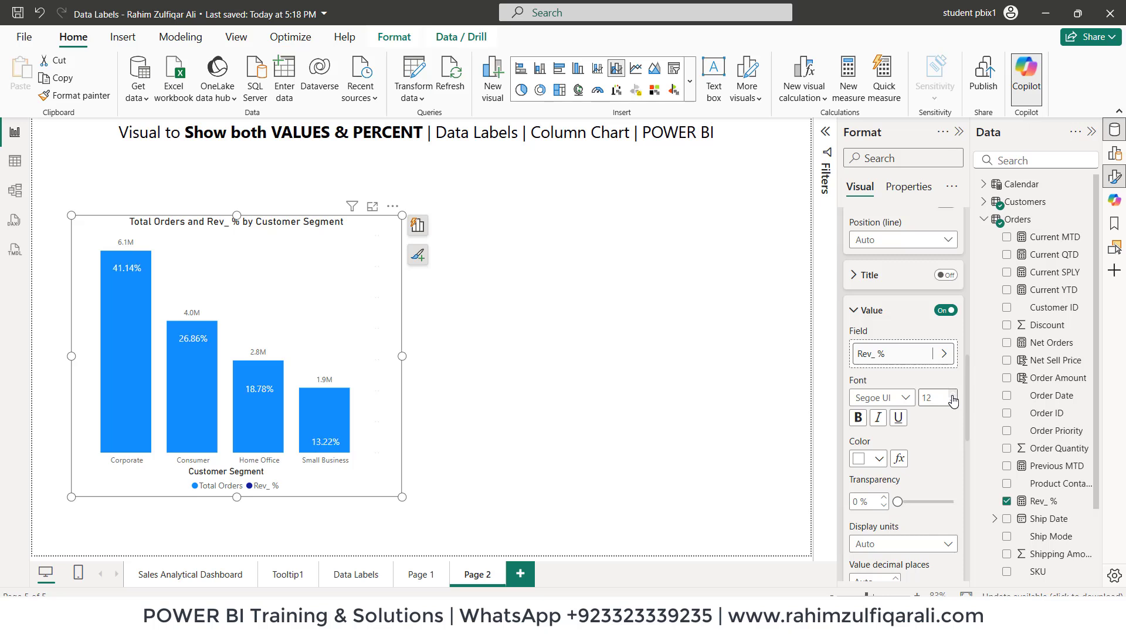
click(509, 346)
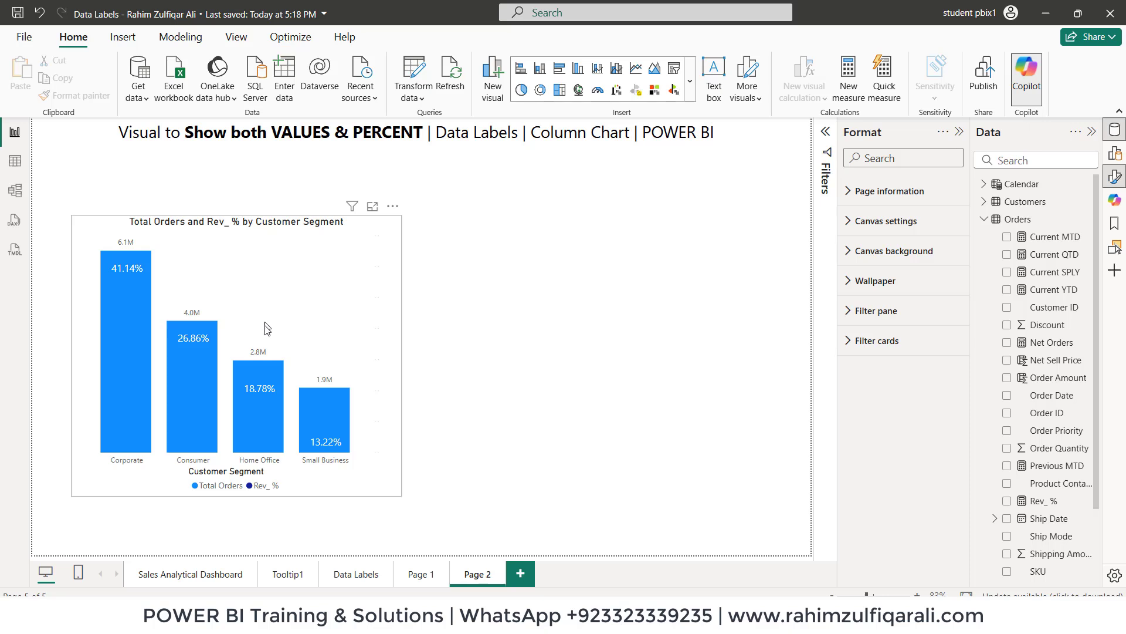
click(399, 226)
click(418, 225)
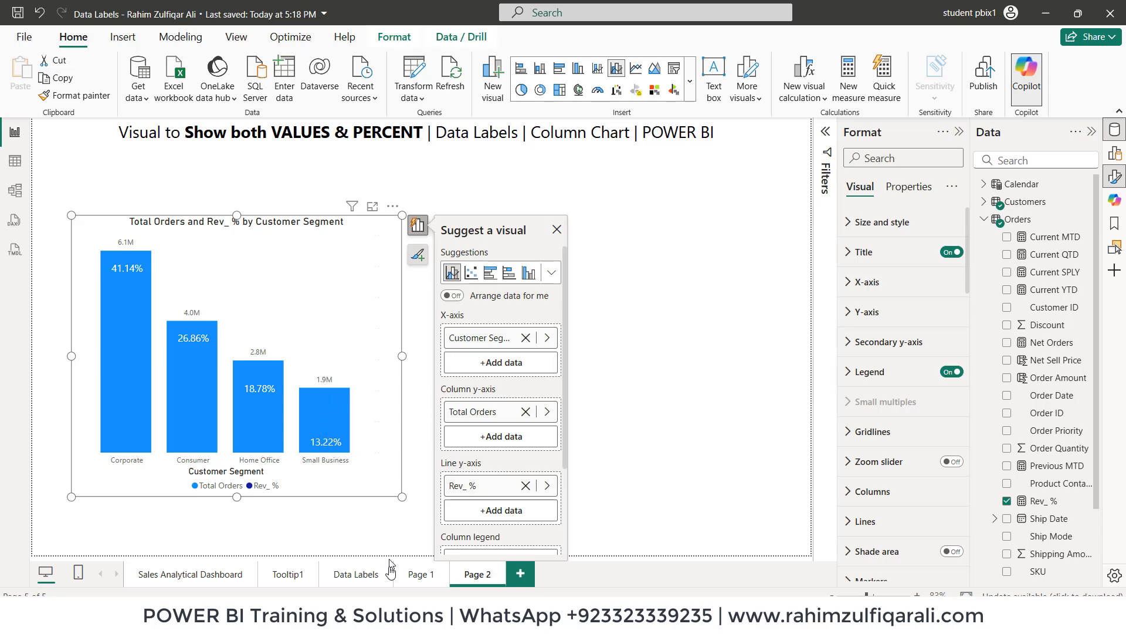
click(418, 575)
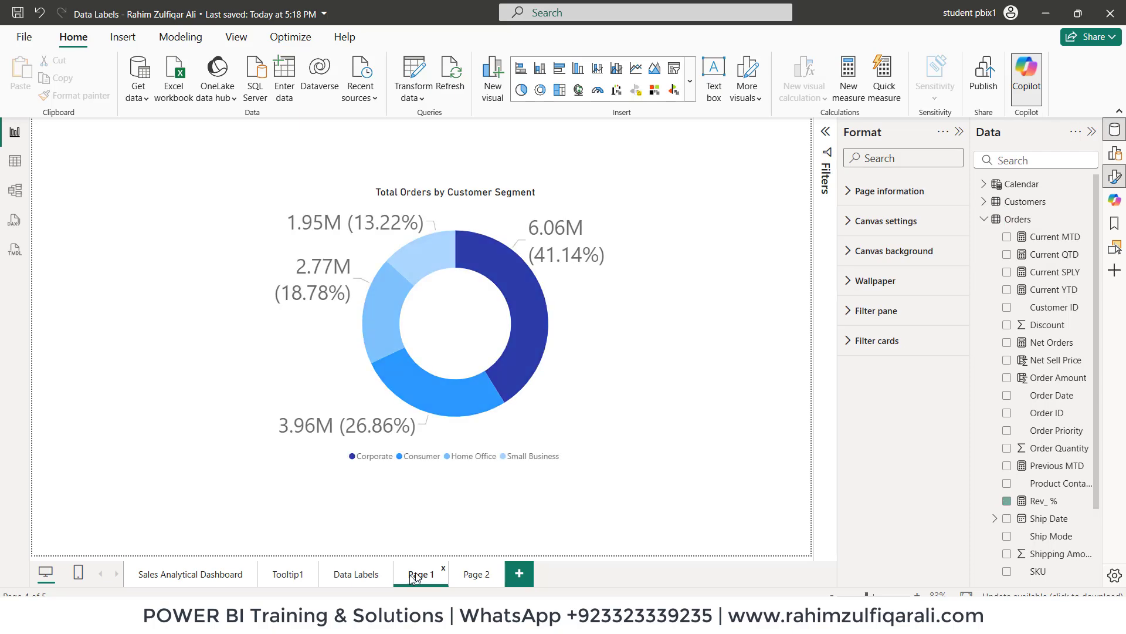
click(359, 575)
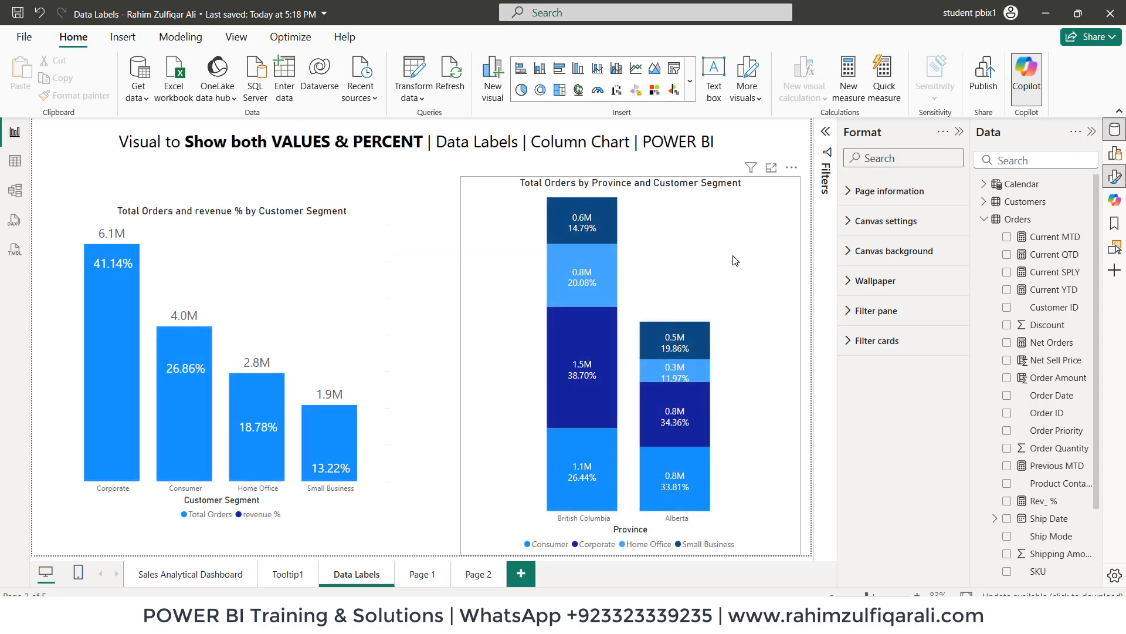
click(736, 261)
click(447, 187)
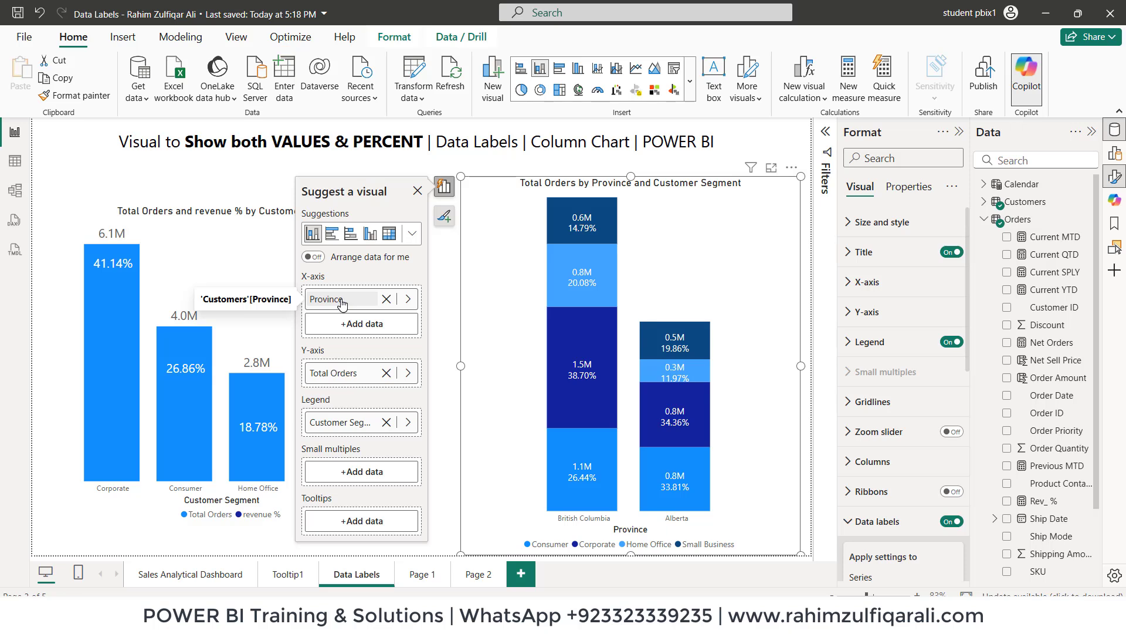
click(476, 580)
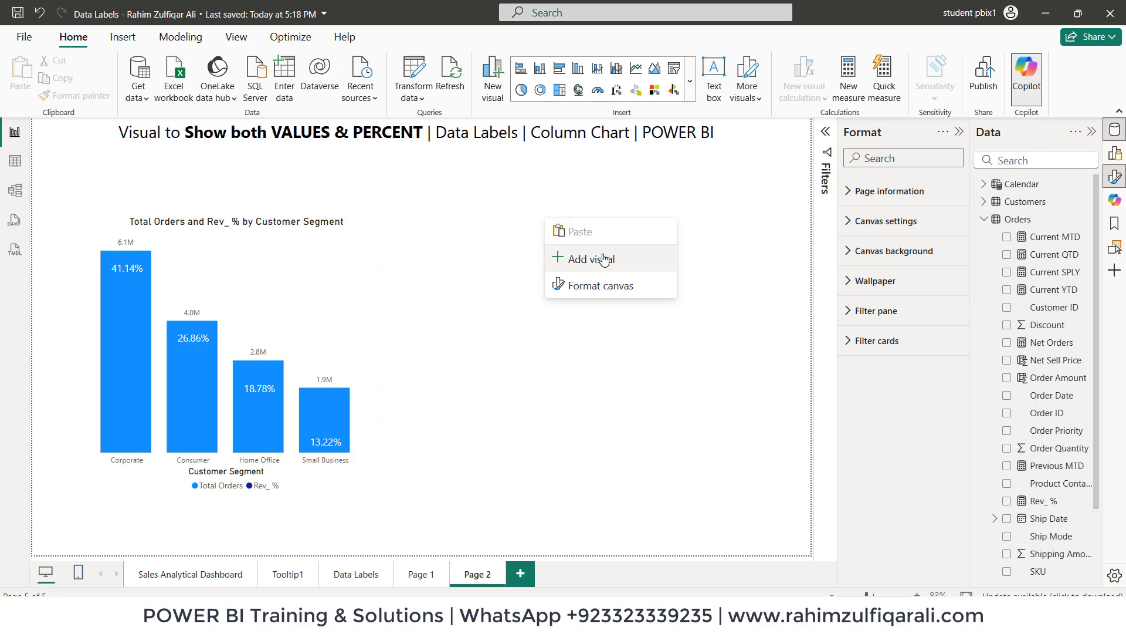
- Add a new visual with Total Orders and make it a stacked column chart
click(604, 260)
click(384, 226)
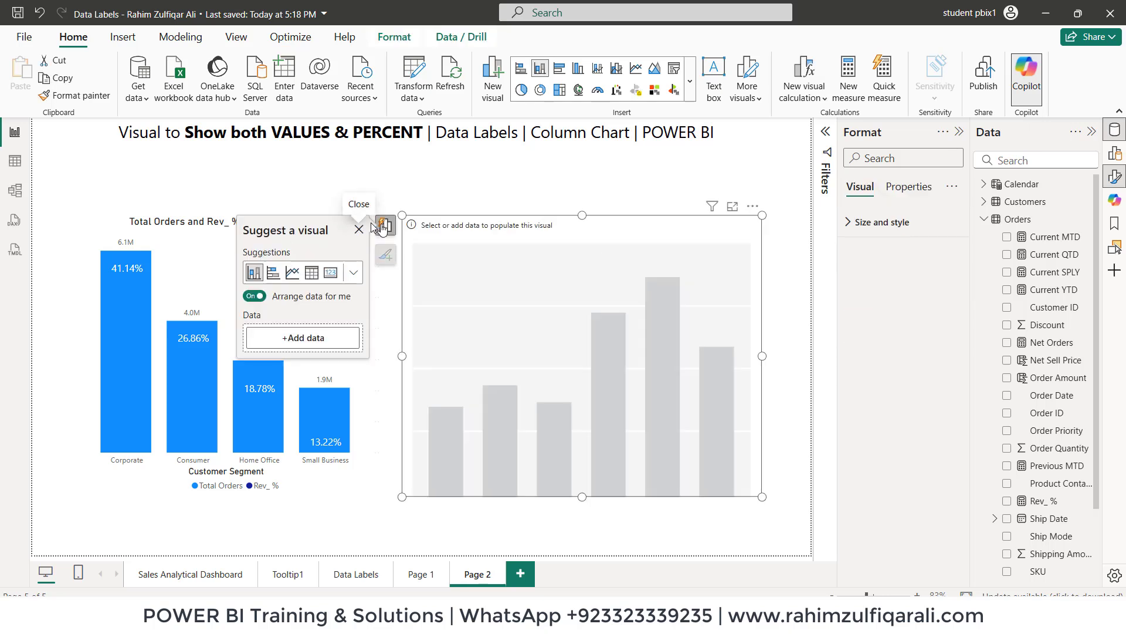
click(384, 225)
click(384, 225)
click(1049, 161)
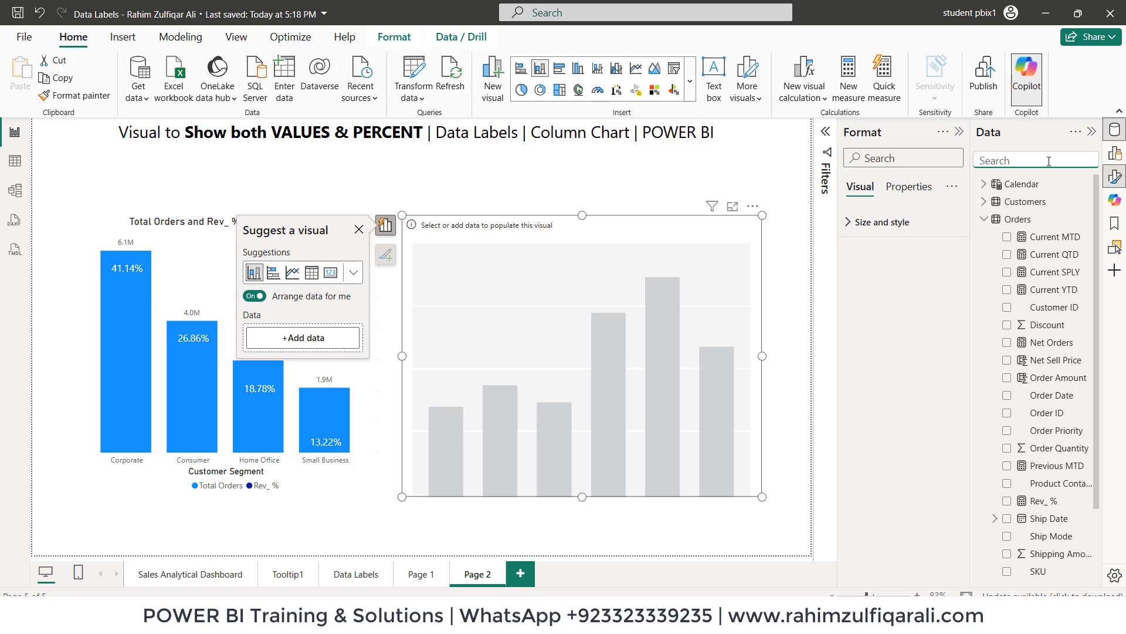
text(total)
click(1044, 202)
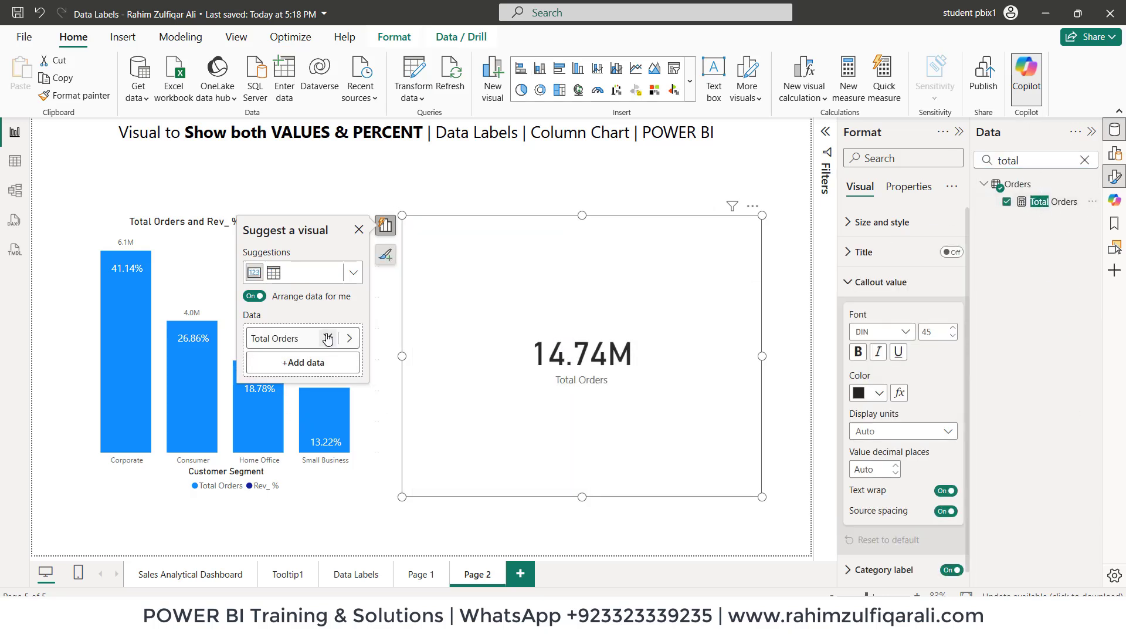
click(352, 271)
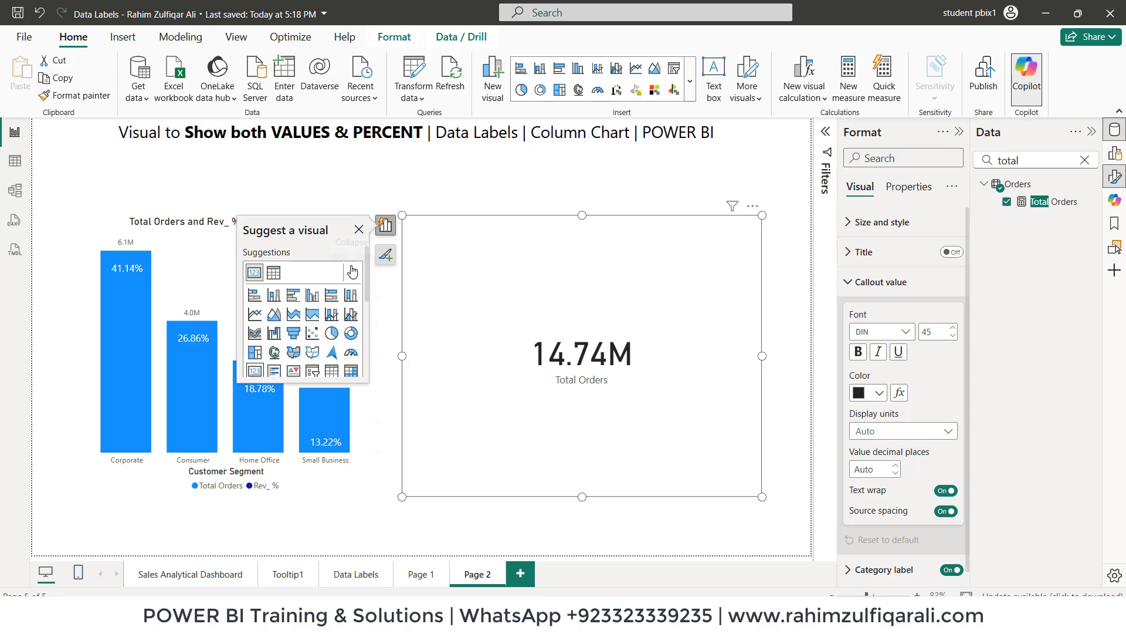
click(274, 294)
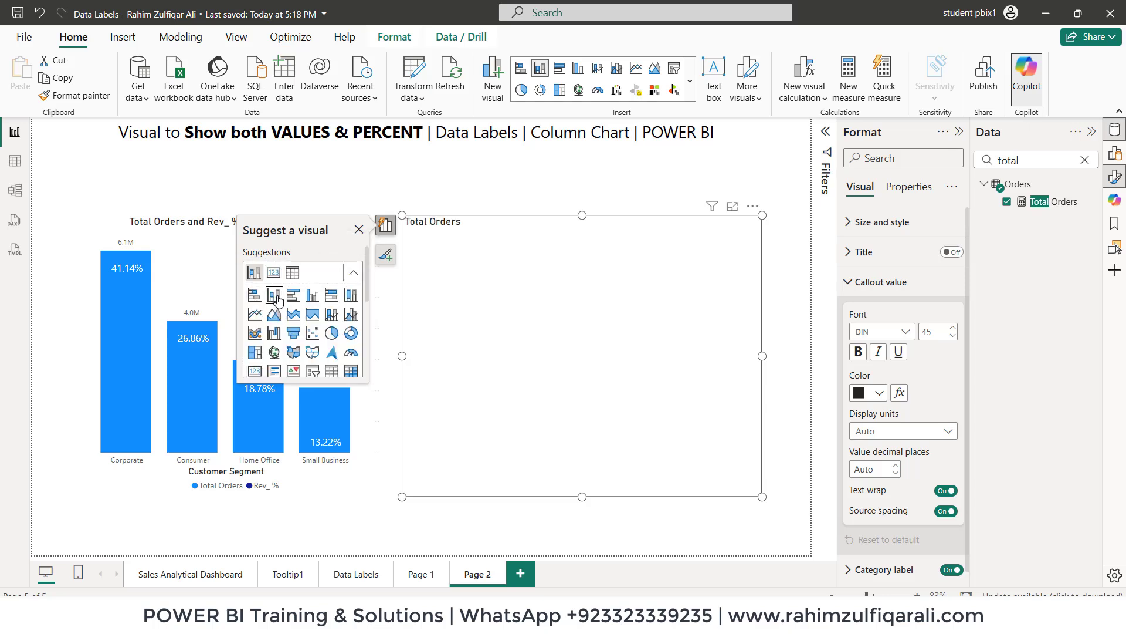
- Put Province on the stacked chart's X-axis
scroll(299, 344, down, 2)
scroll(299, 345, down, 1)
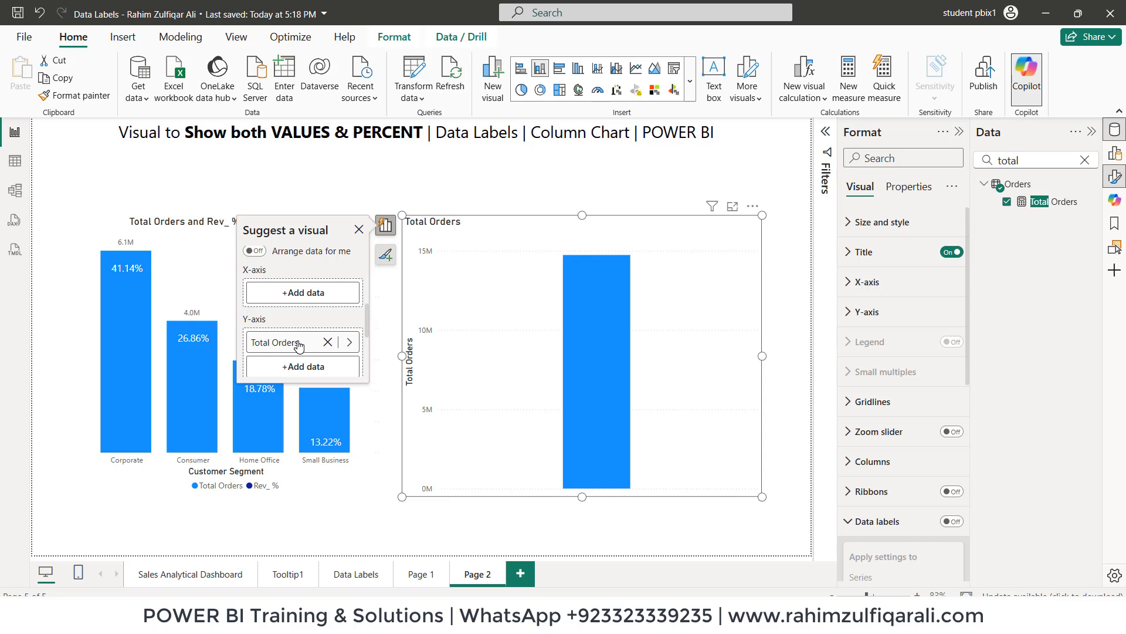
click(295, 296)
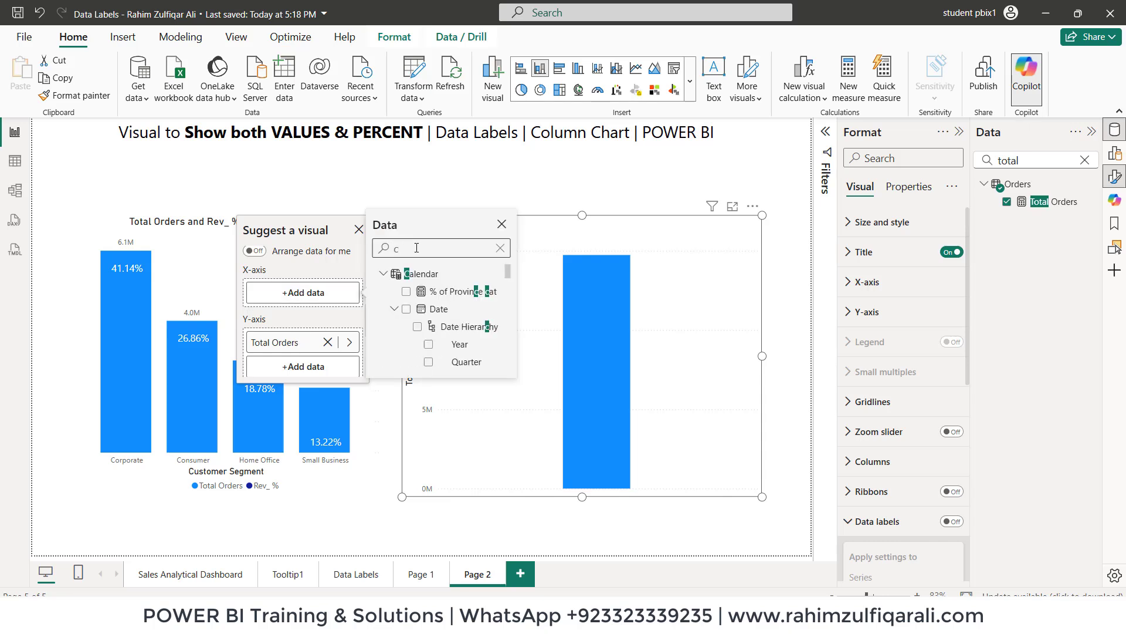
text(pro)
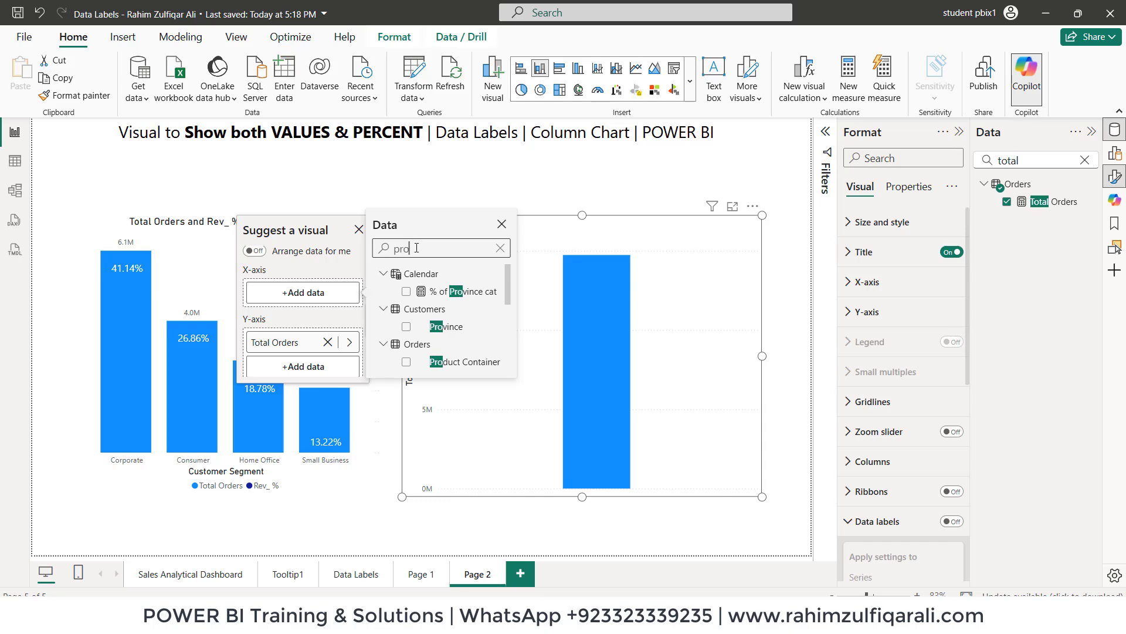
text(vin)
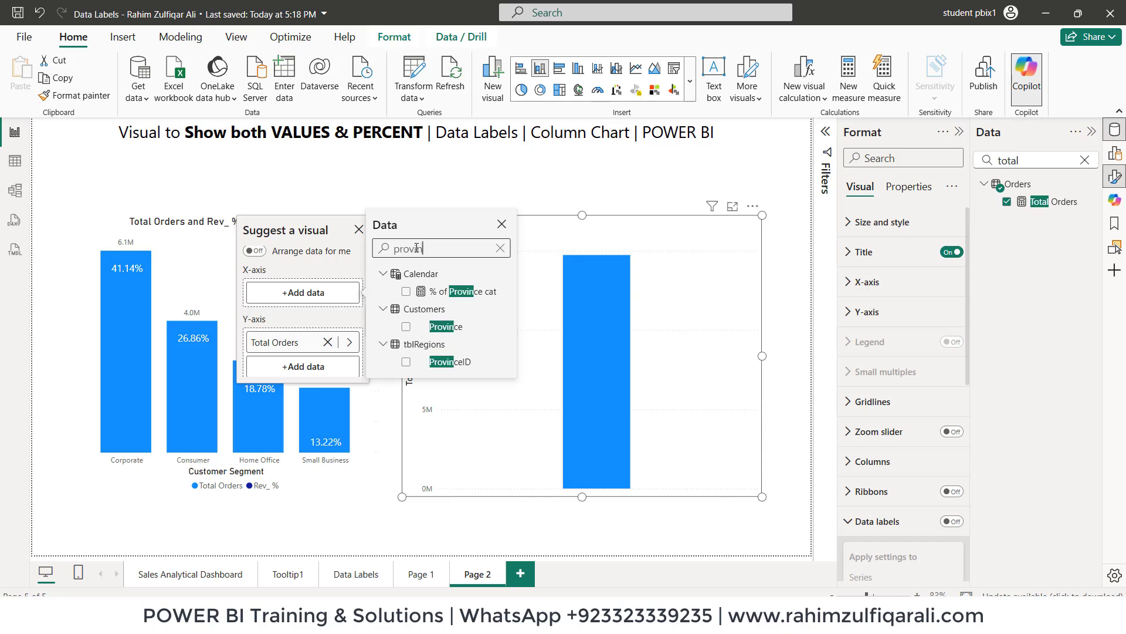
click(406, 326)
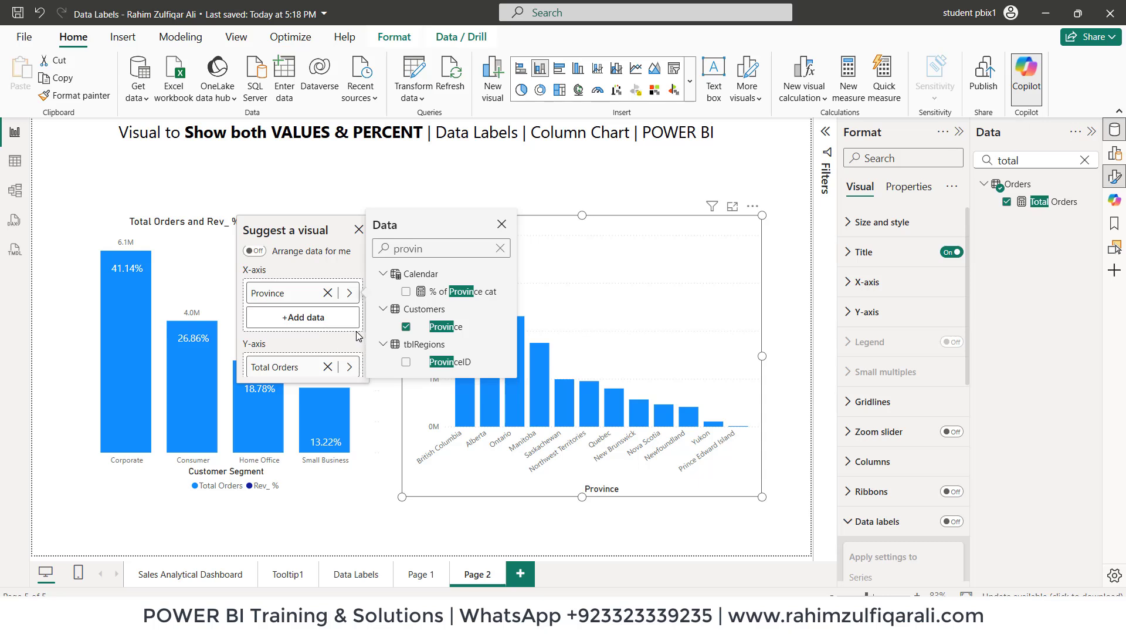
click(366, 384)
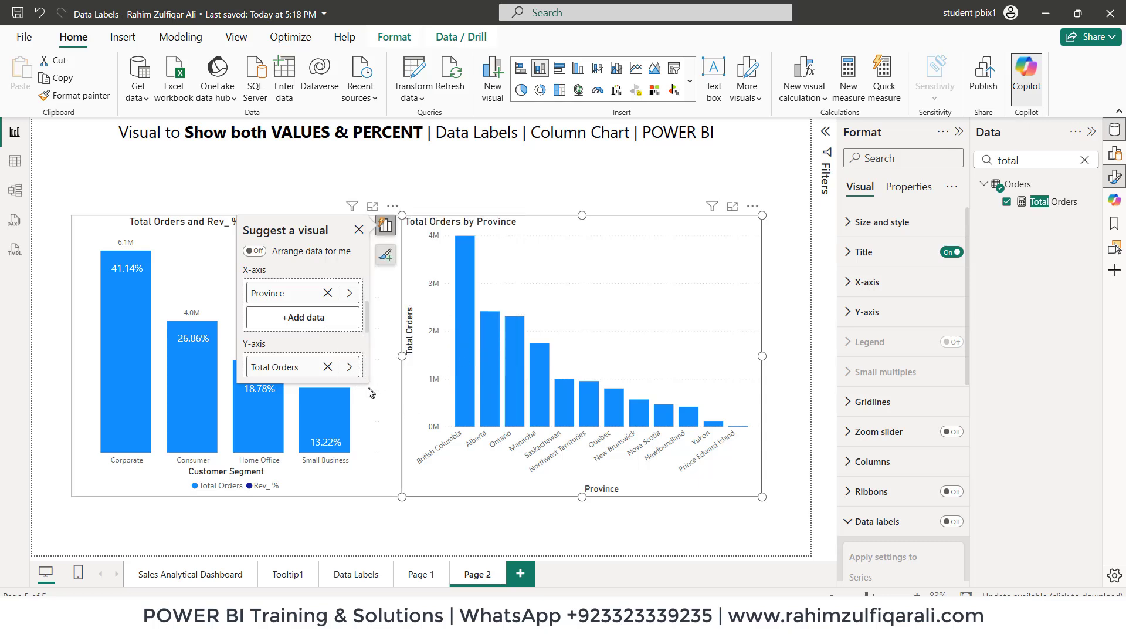
- Split the Province columns by Customer Segment in the legend and review the finished chart
scroll(352, 351, down, 3)
scroll(343, 336, up, 2)
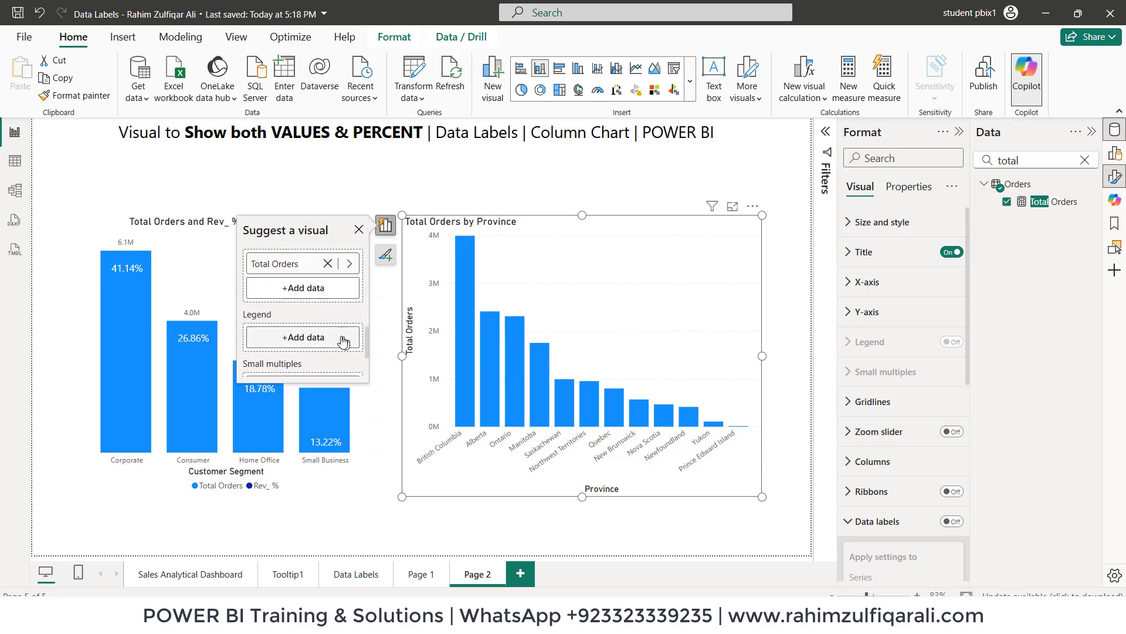
click(295, 339)
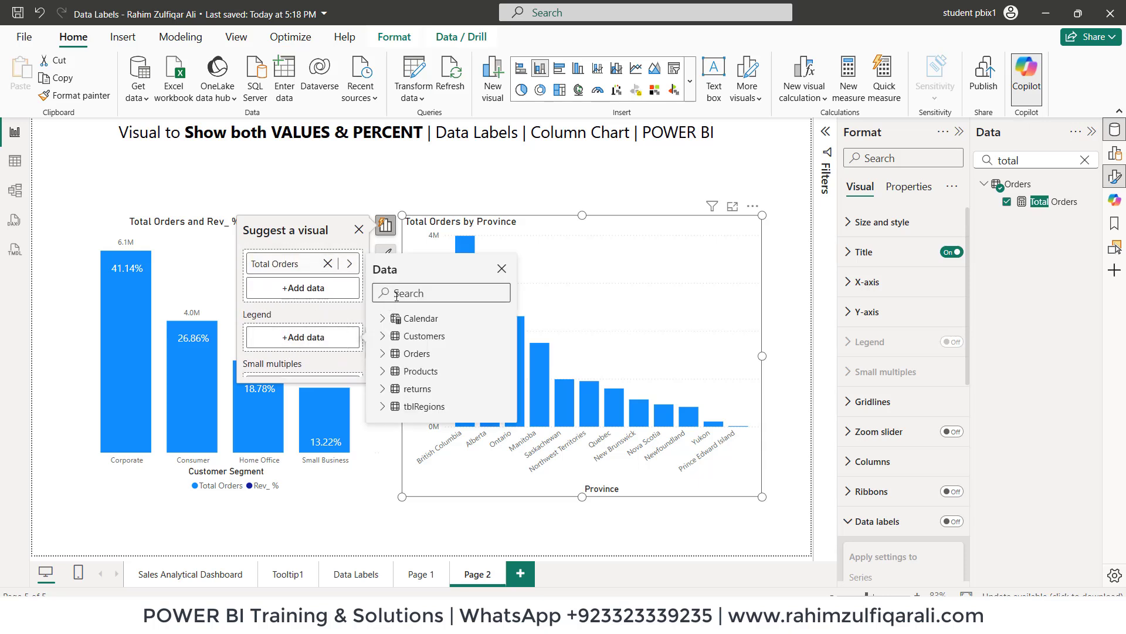
text(custo)
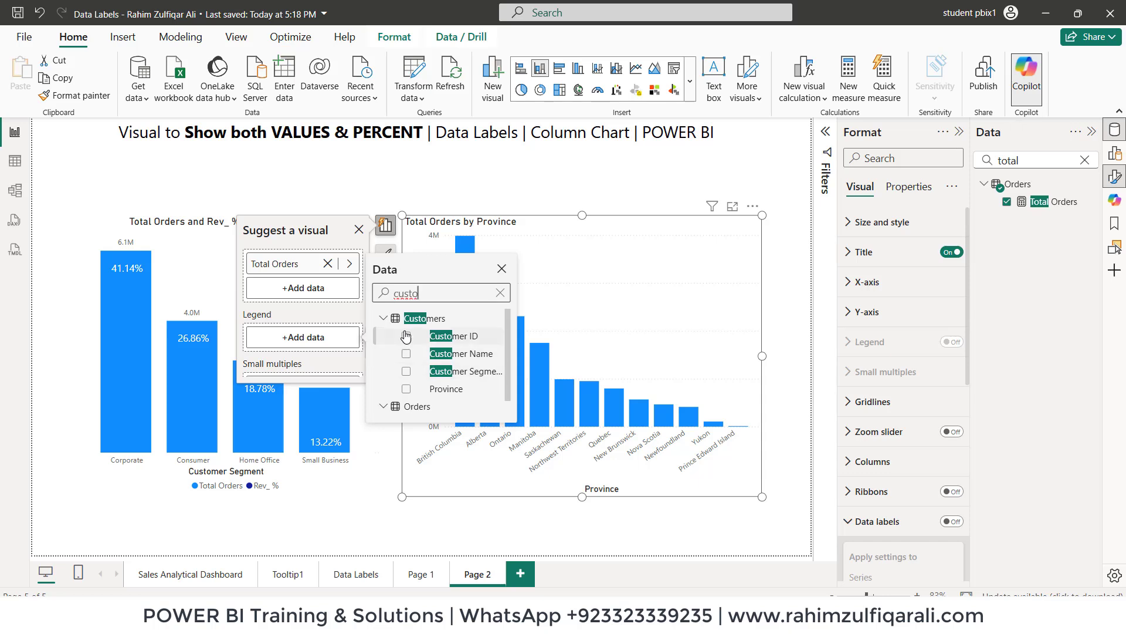
click(406, 372)
click(409, 221)
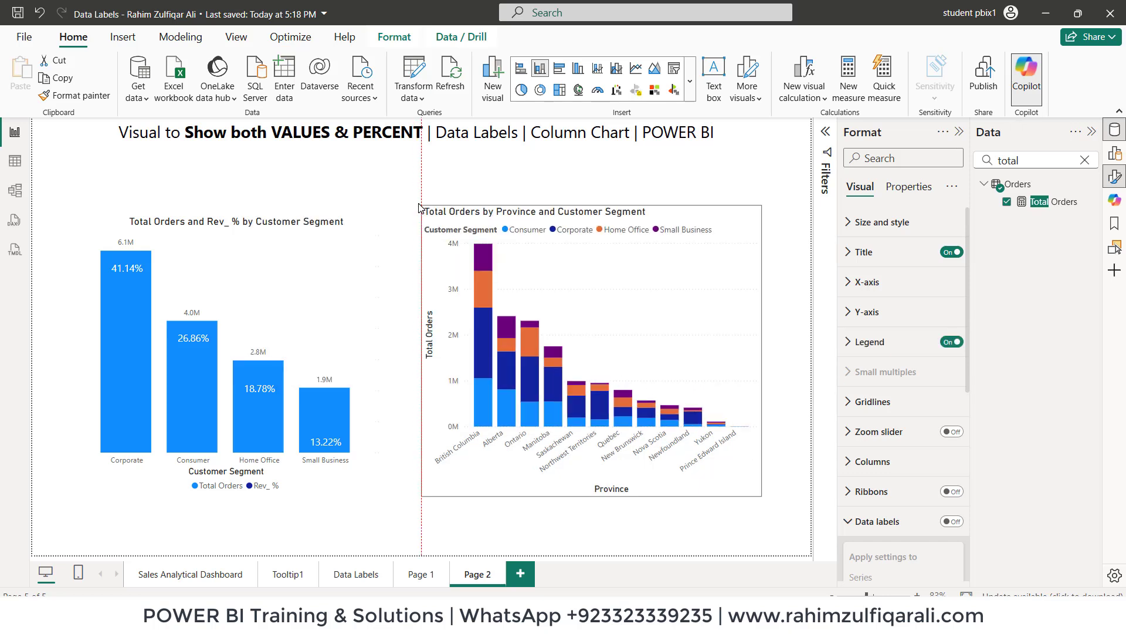
click(405, 216)
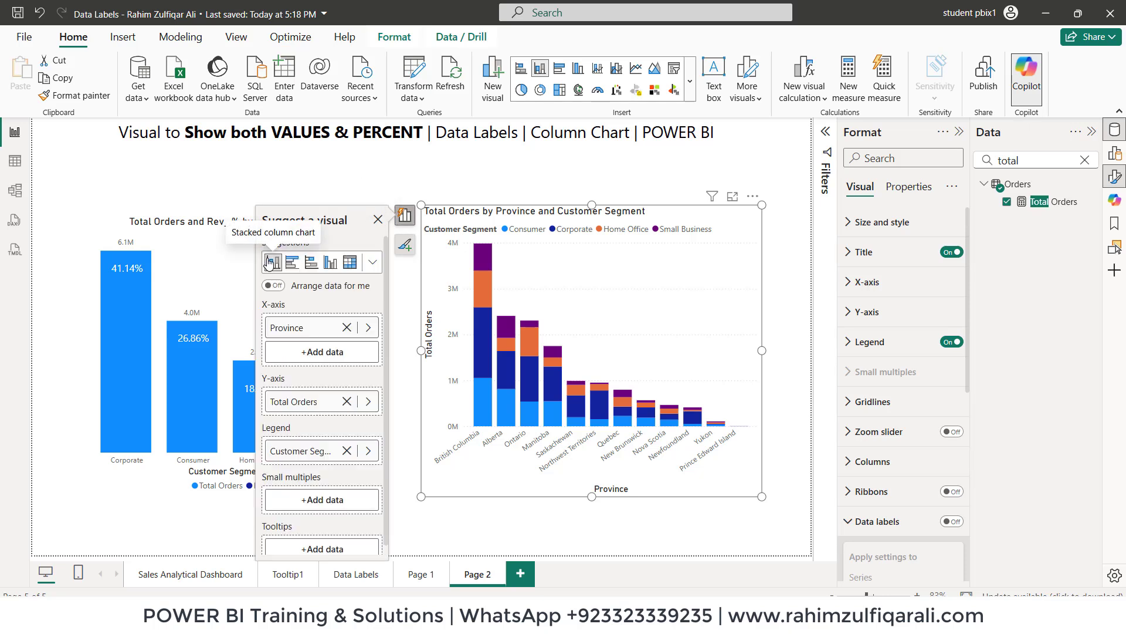
click(458, 195)
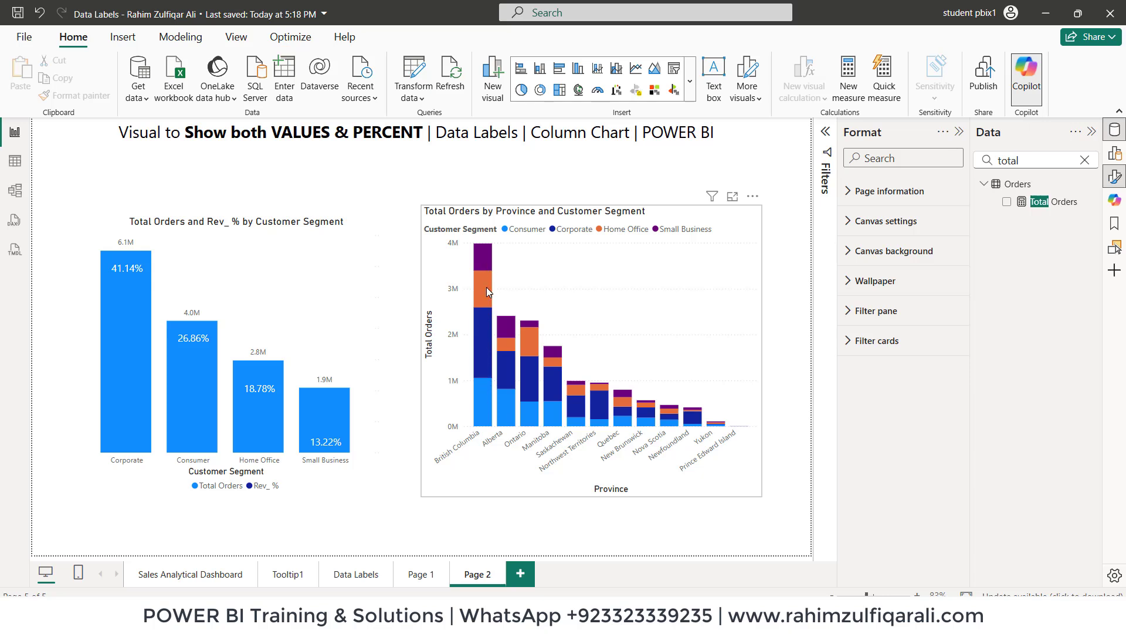
mouse_move(487, 287)
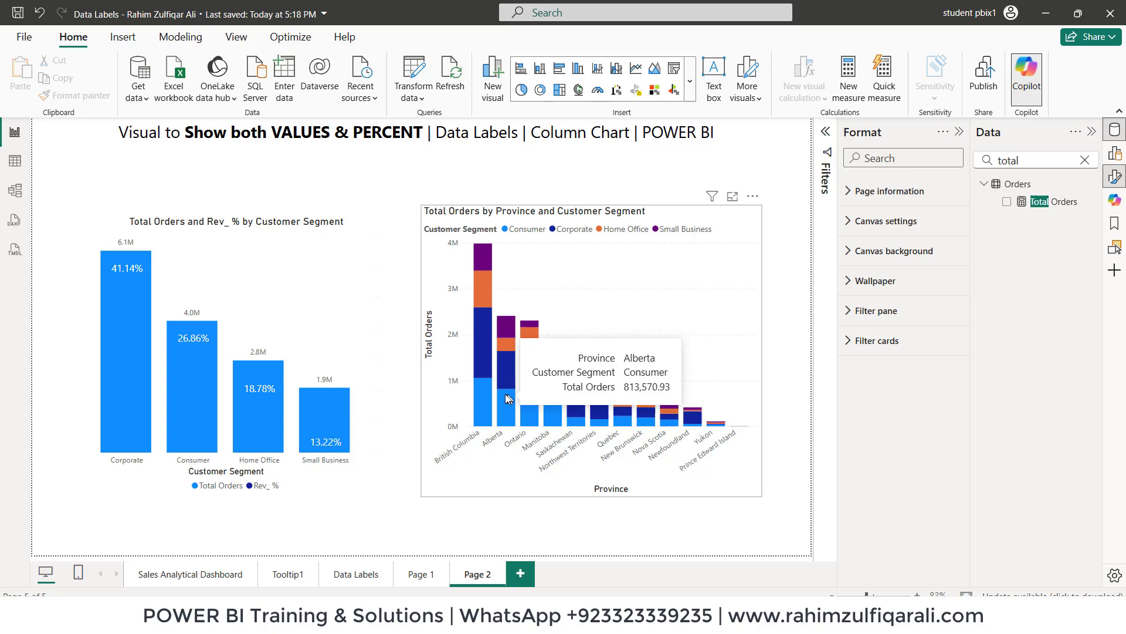
- Limit the province chart to the top 2 provinces by Total Orders, then collapse the Filters pane
click(824, 133)
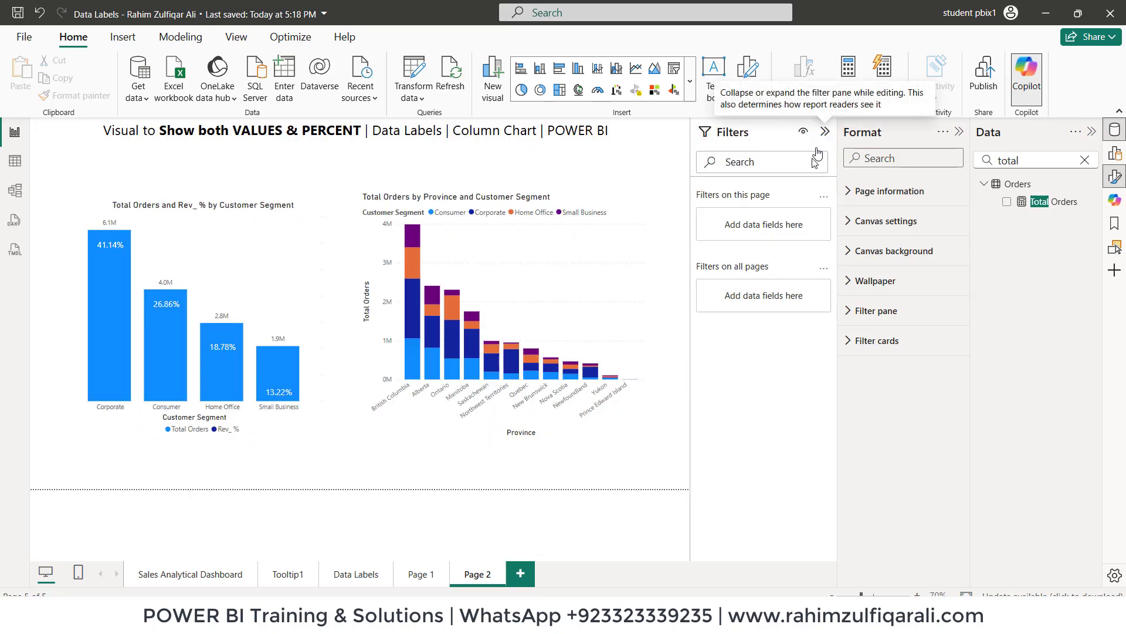
click(626, 251)
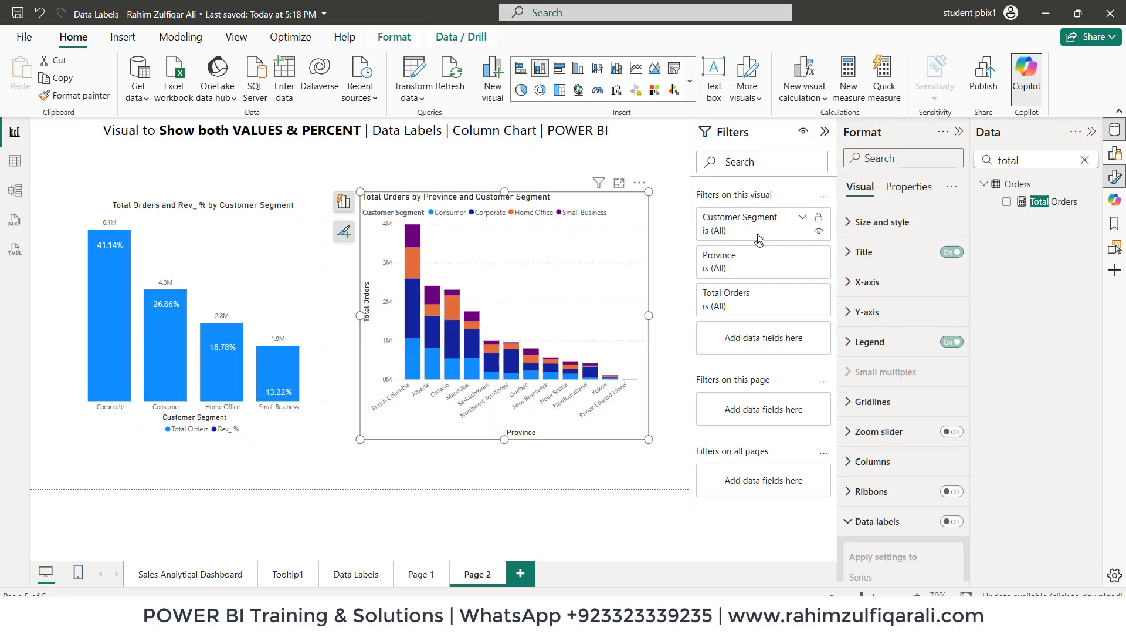
click(803, 257)
click(765, 306)
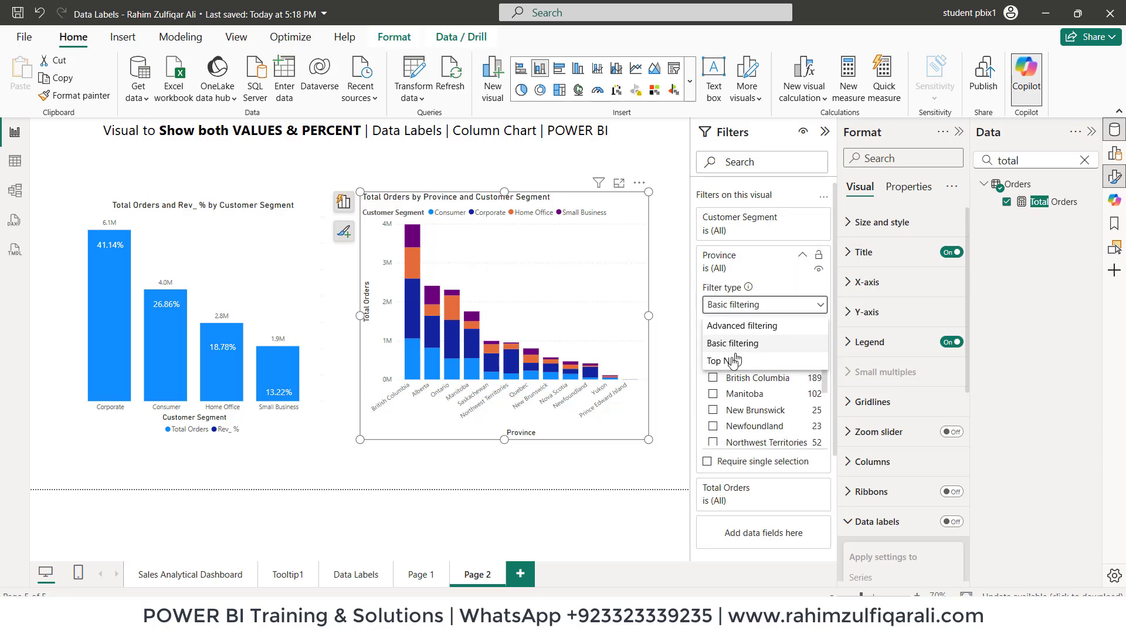
click(729, 362)
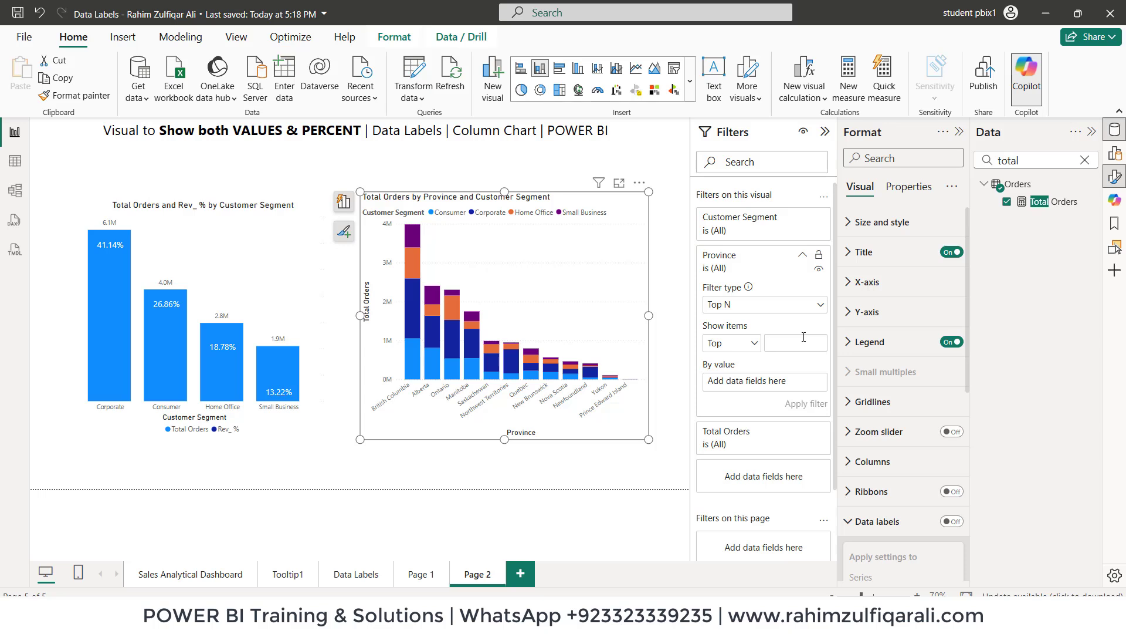
drag(1043, 202, 777, 388)
click(806, 403)
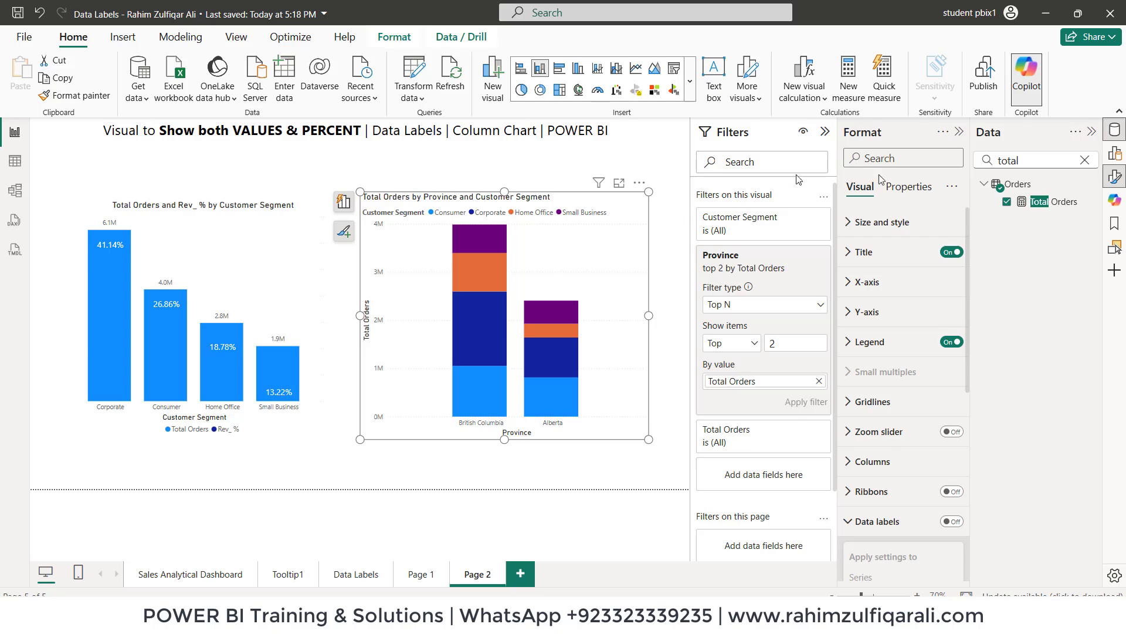
click(826, 132)
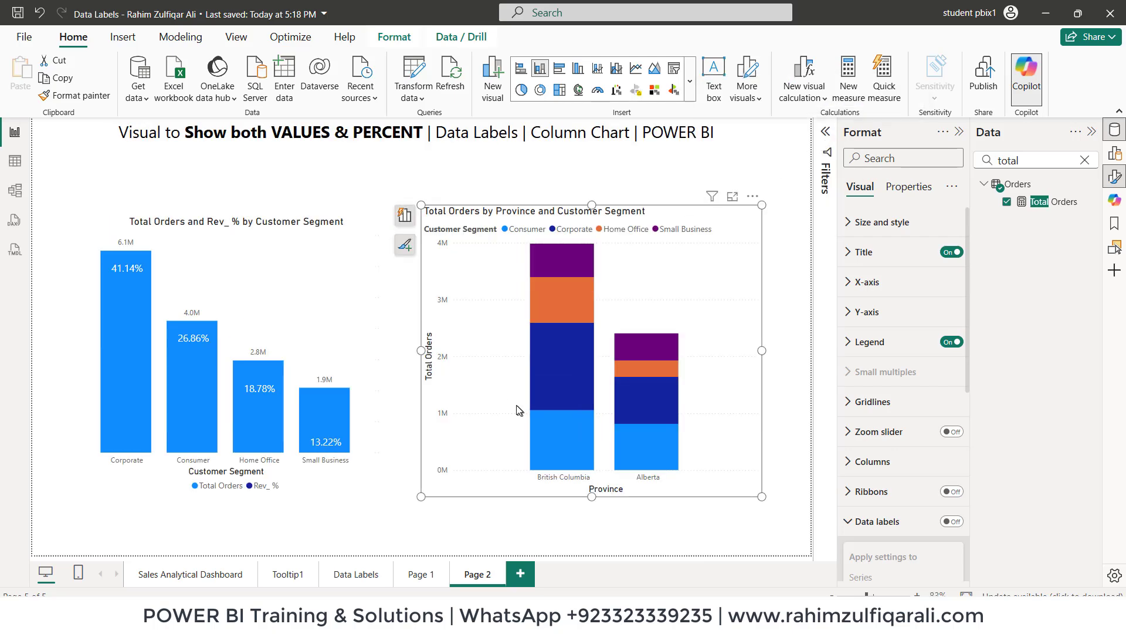
- Start a '% of Province_' measure in Orders as DIVIDE([Total Orders], ...)
click(1084, 162)
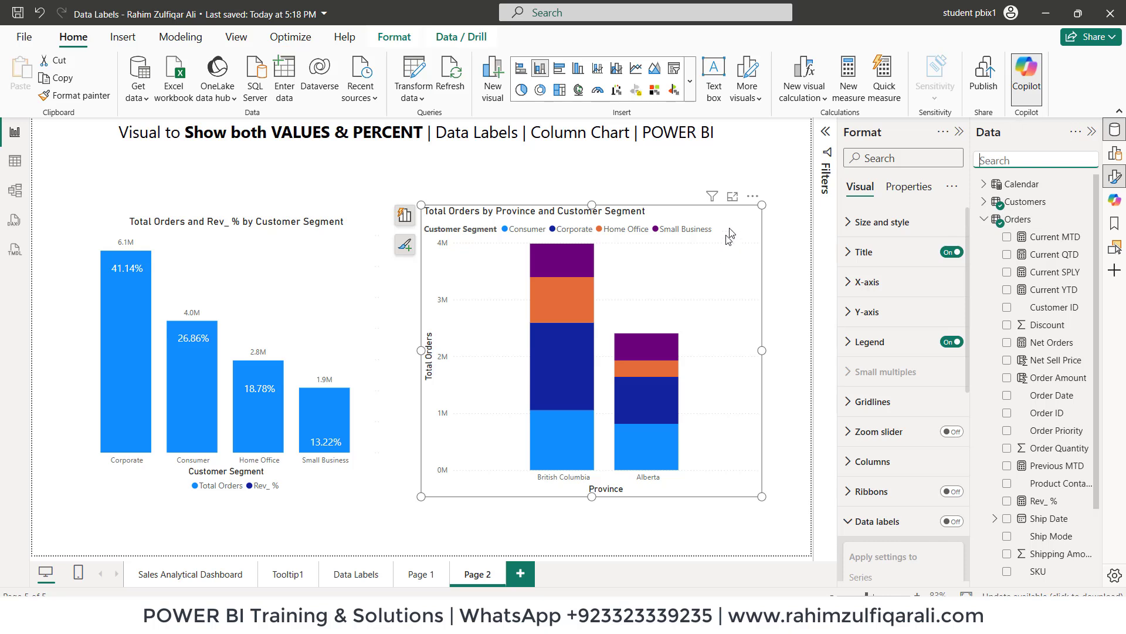
click(1018, 219)
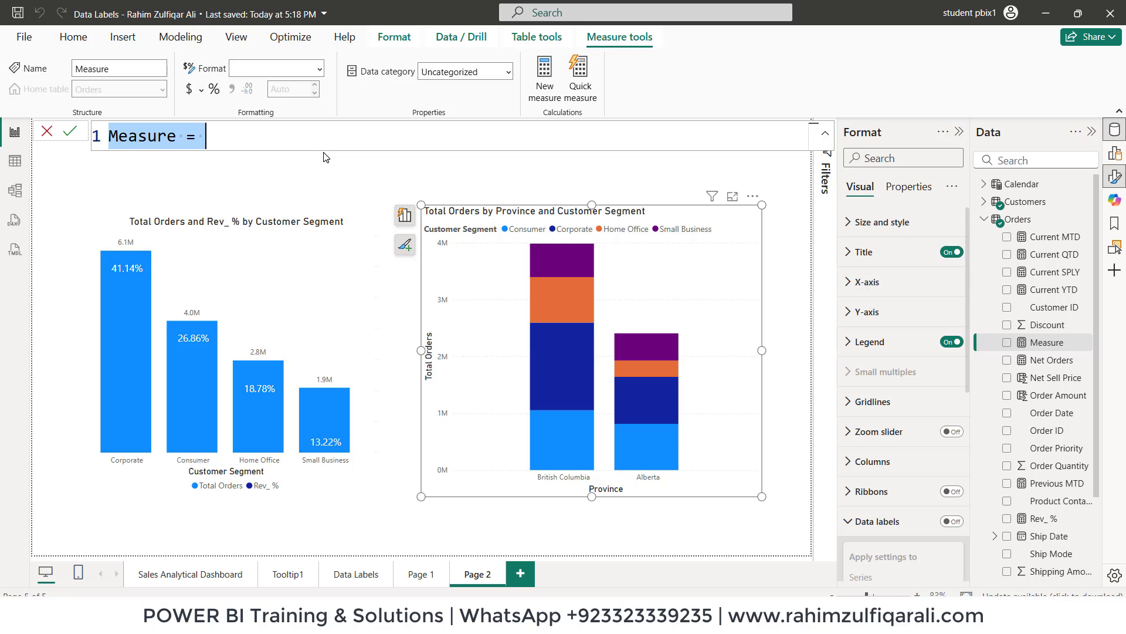
text(%)
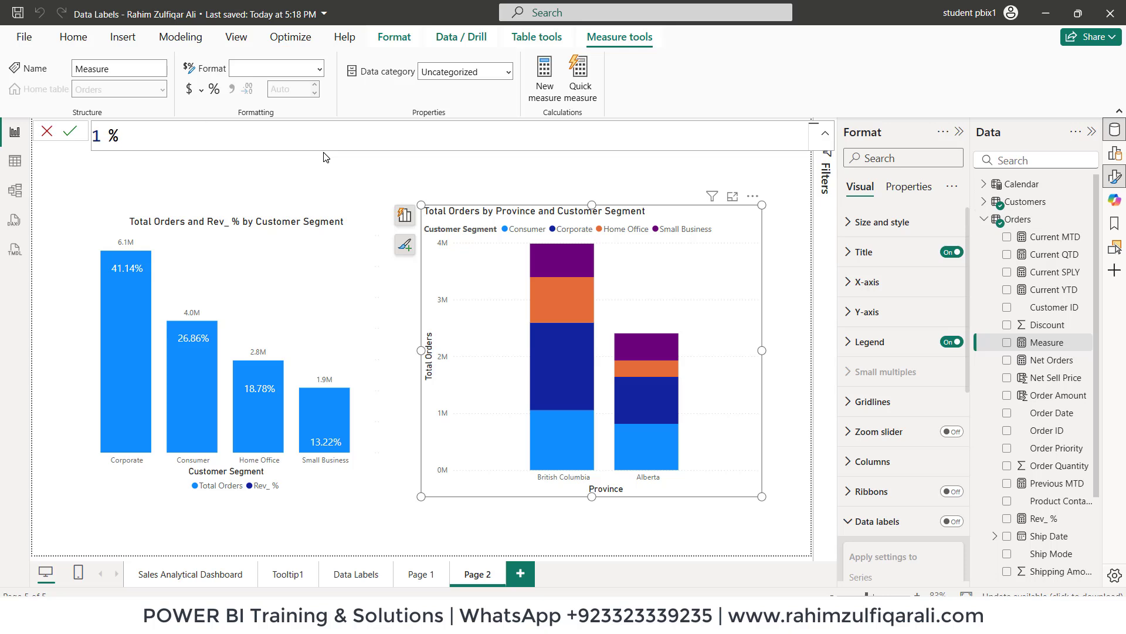
text( of Province_ =)
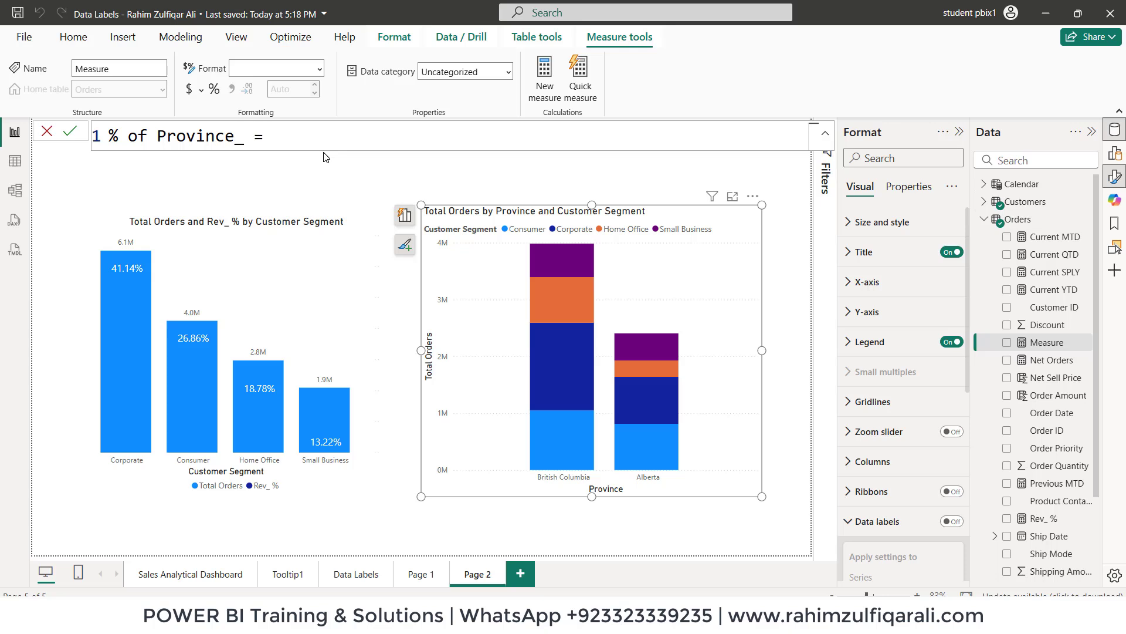
text( divi)
key(Tab)
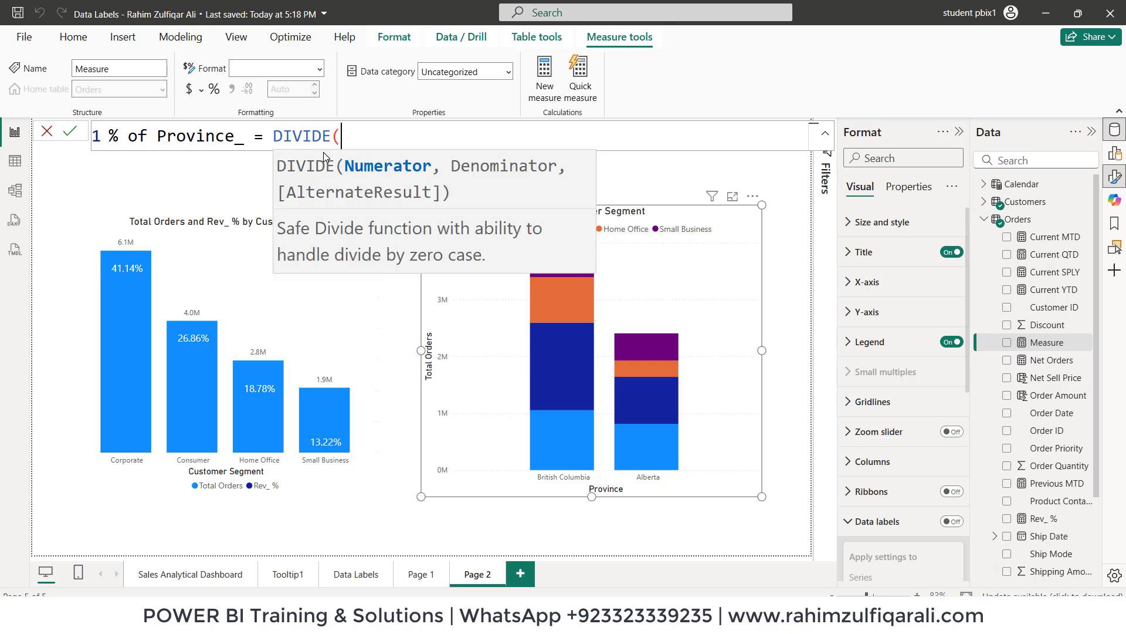
text([)
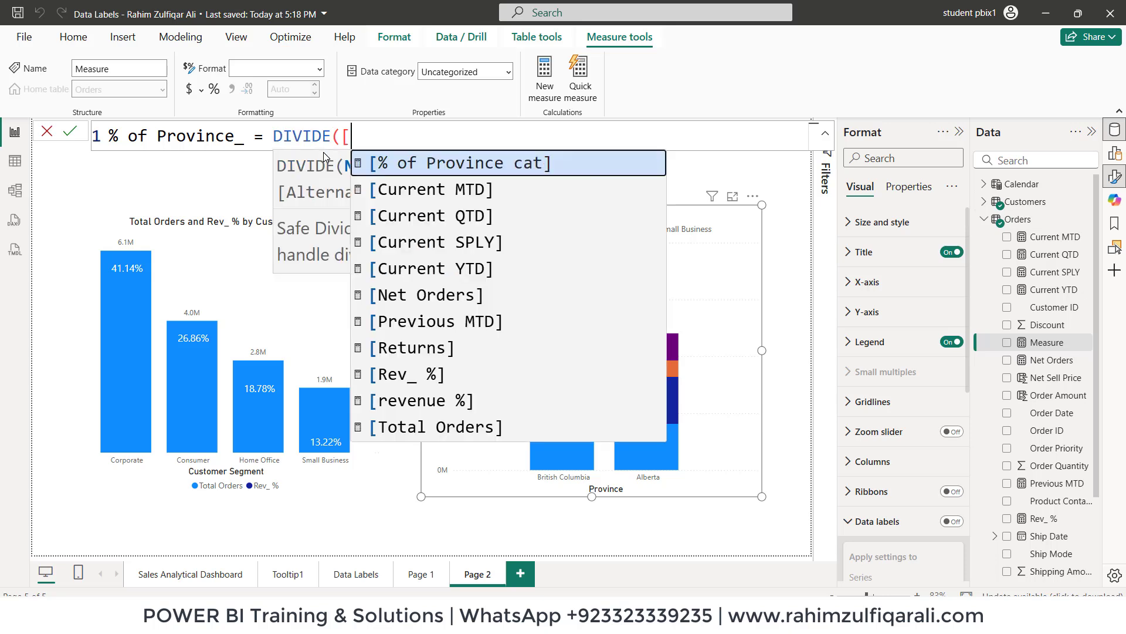
text(to)
key(Tab)
text(,)
key(shift+Return)
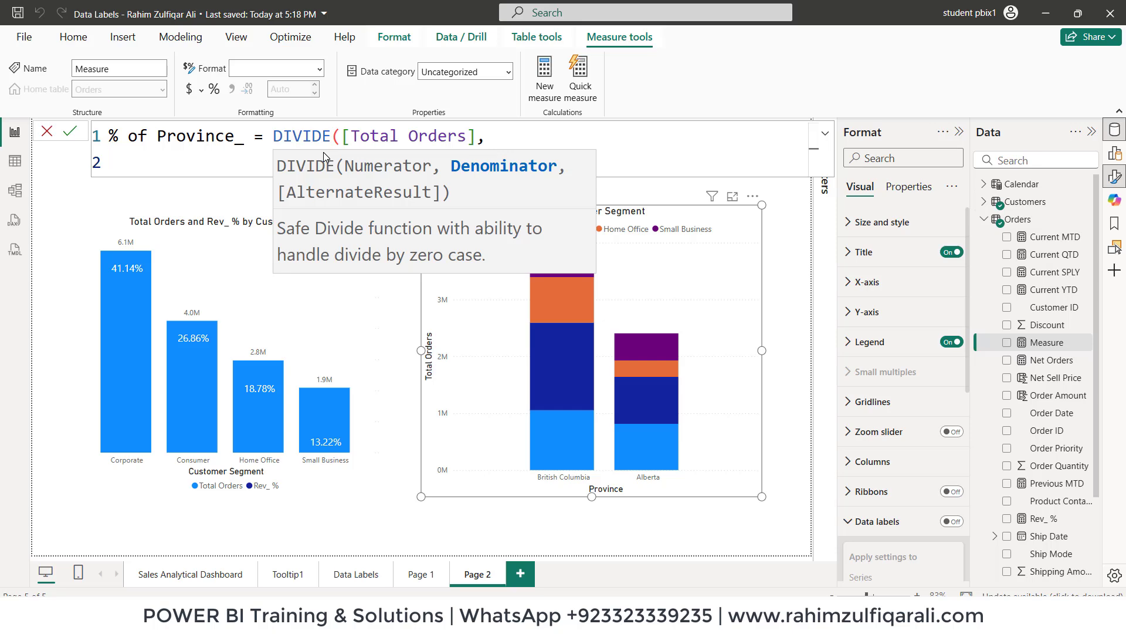
- Finish the denominator as CALCULATE([Total Orders], REMOVEFILTERS(Customers[Customer Segment])) and commit the measure
text(cal)
key(Tab)
text([)
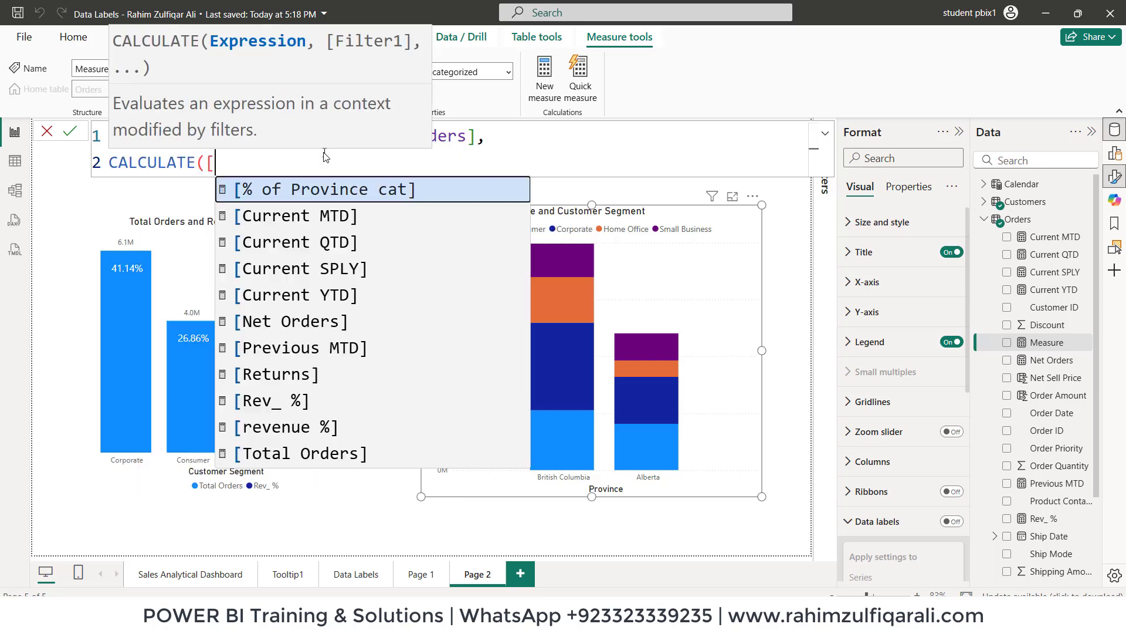
text(tot)
key(Tab)
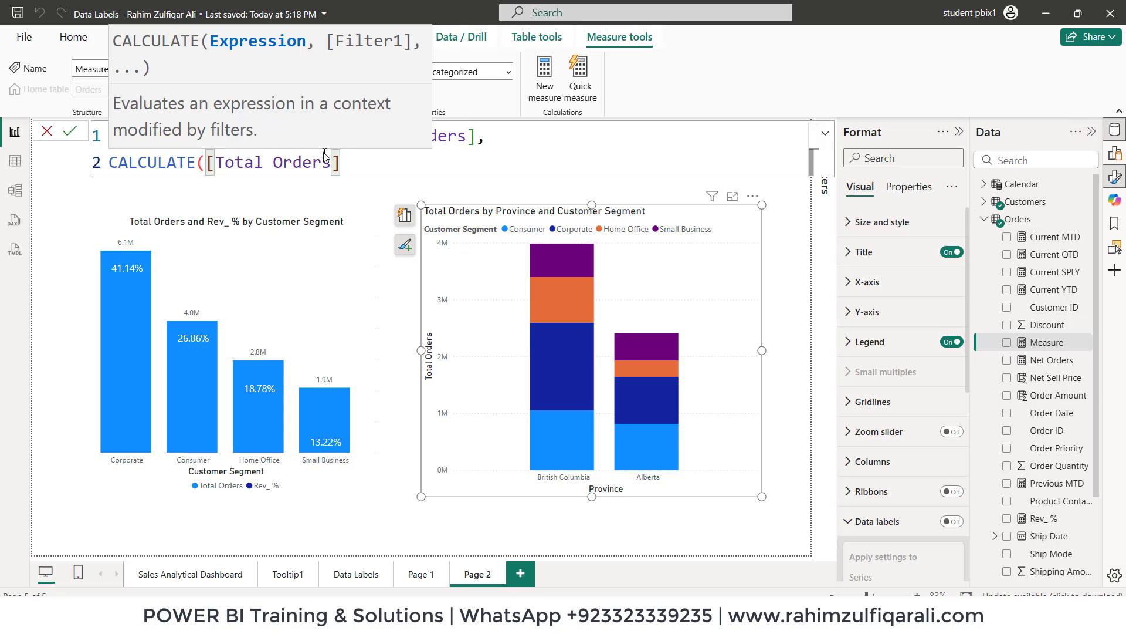
text(,)
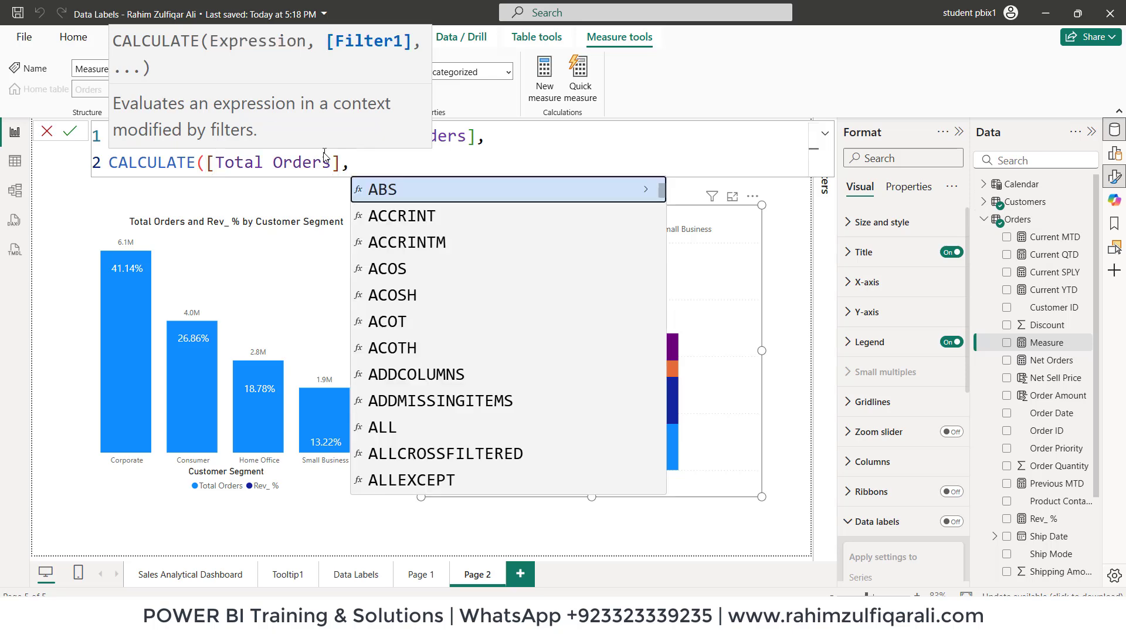
text(remove)
key(Tab)
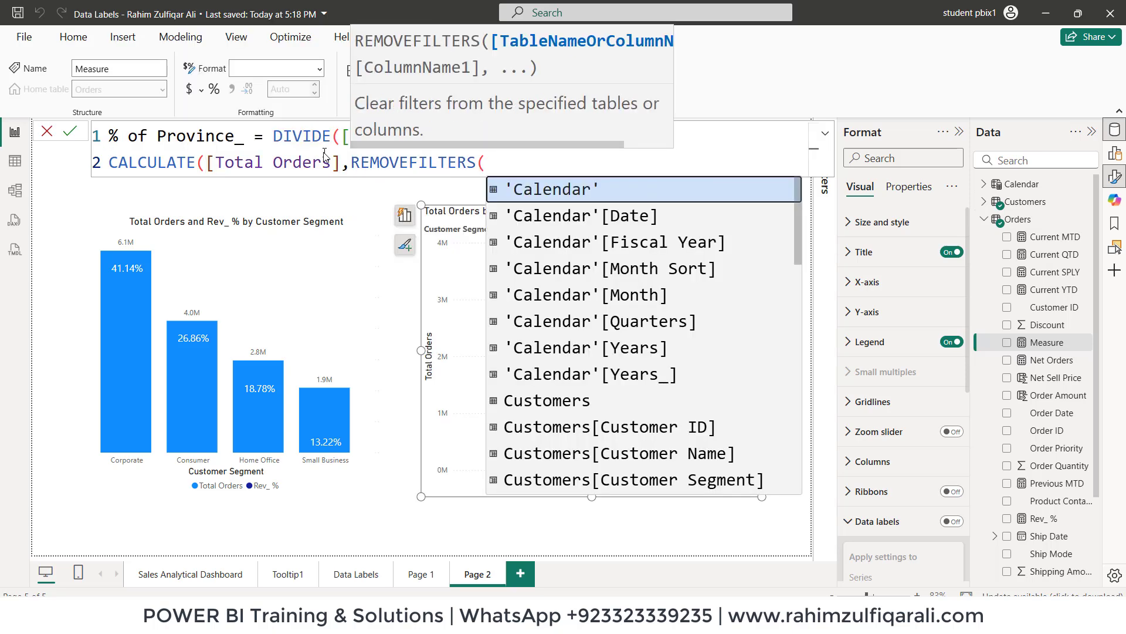
text(custo)
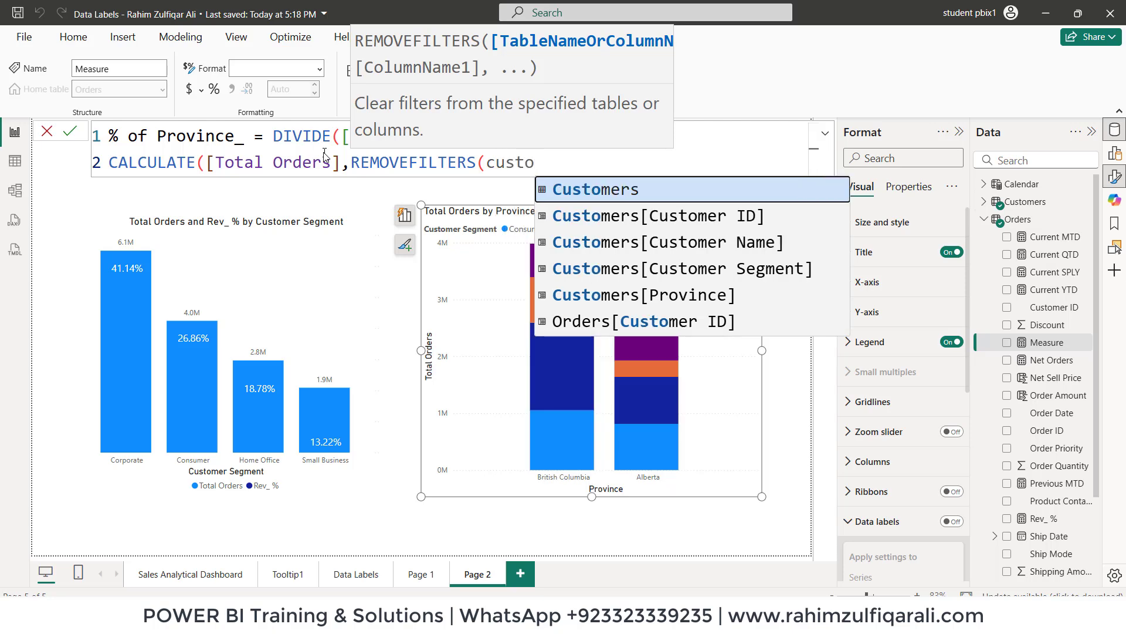
key(Down)
key(Down)
key(Down)
key(Tab)
text())))
key(Return)
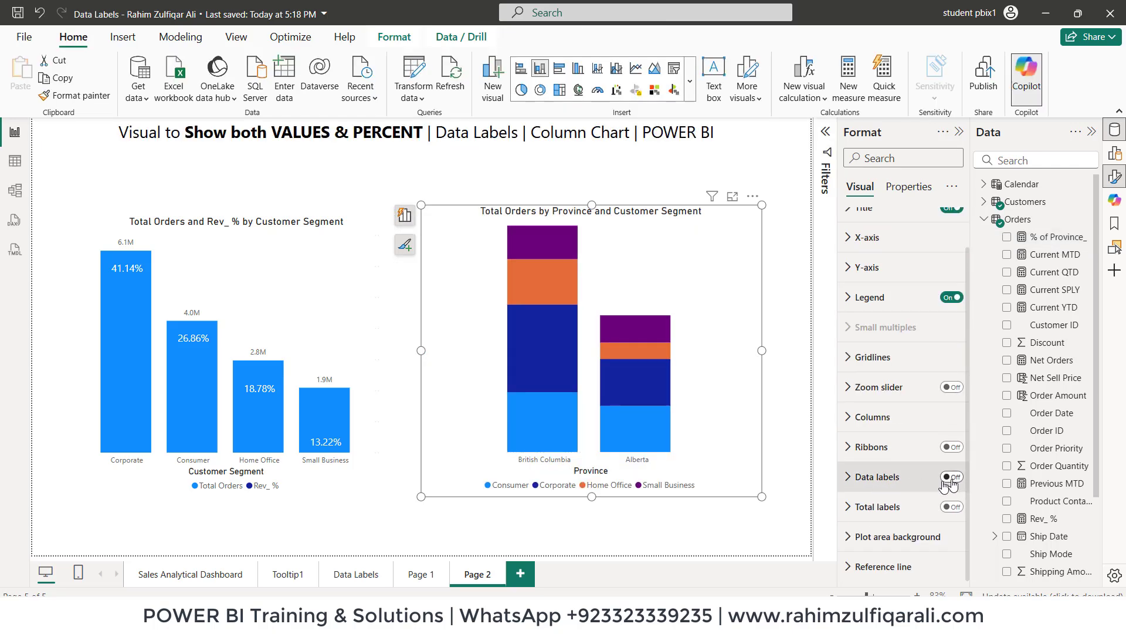
- Turn on data labels for the province chart and switch on their Detail line
click(951, 478)
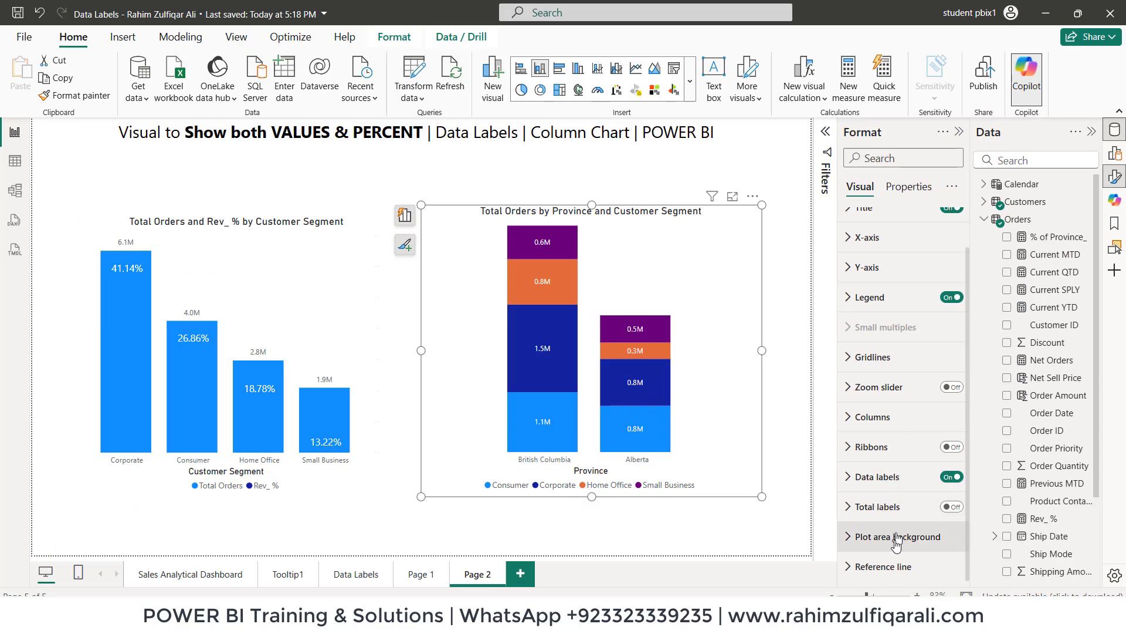
click(897, 478)
scroll(898, 478, down, 5)
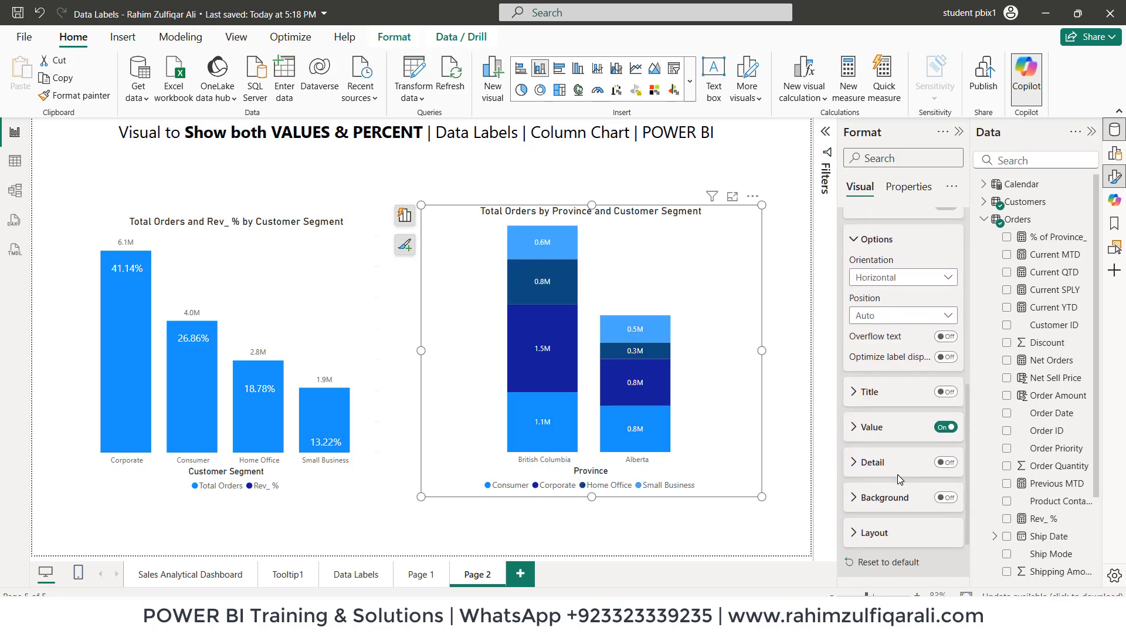
scroll(900, 477, up, 5)
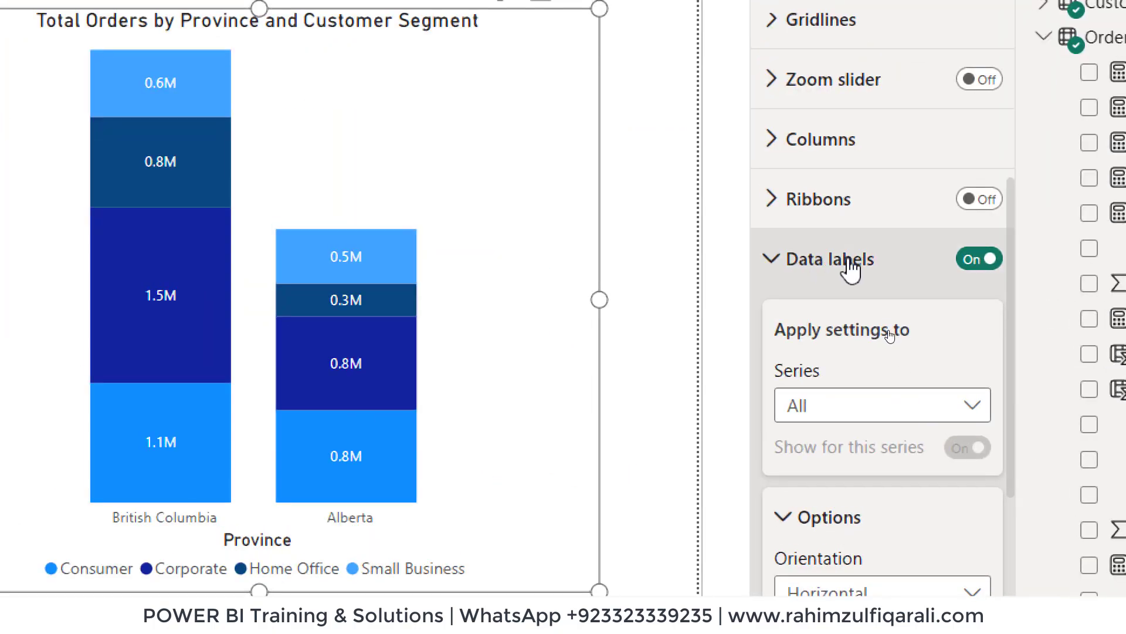
scroll(881, 328, down, 5)
scroll(881, 325, down, 2)
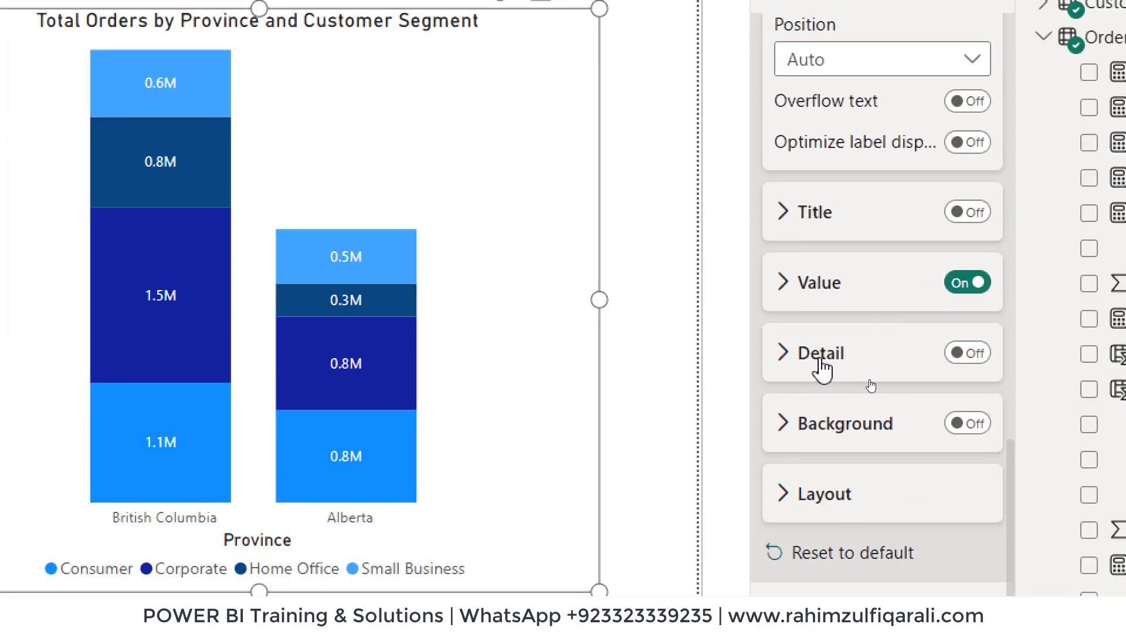
click(964, 355)
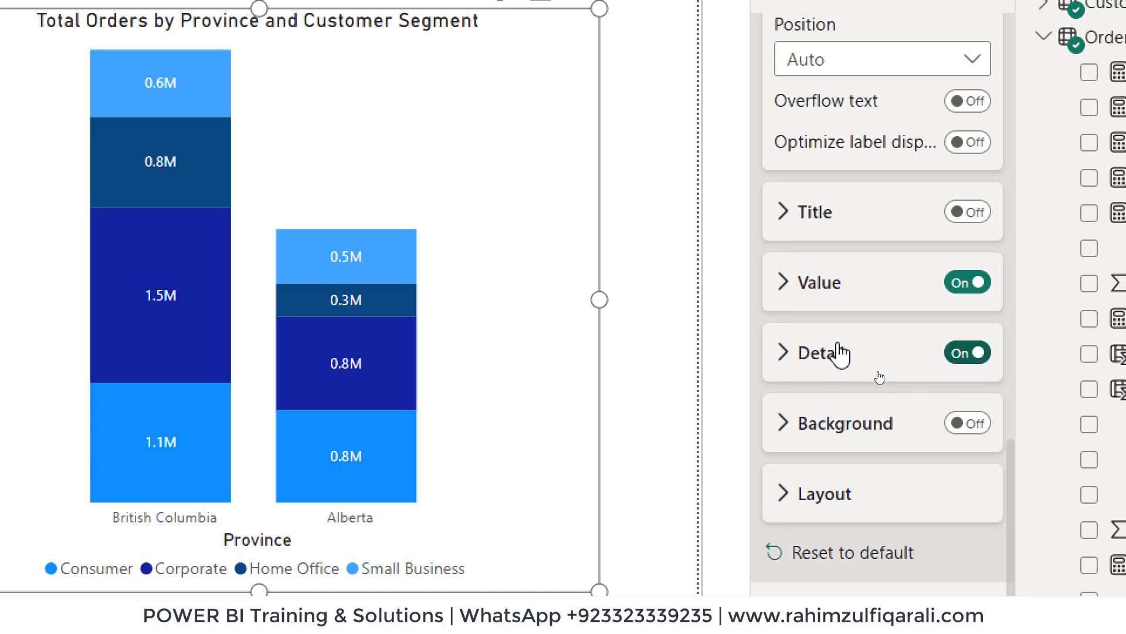
click(832, 353)
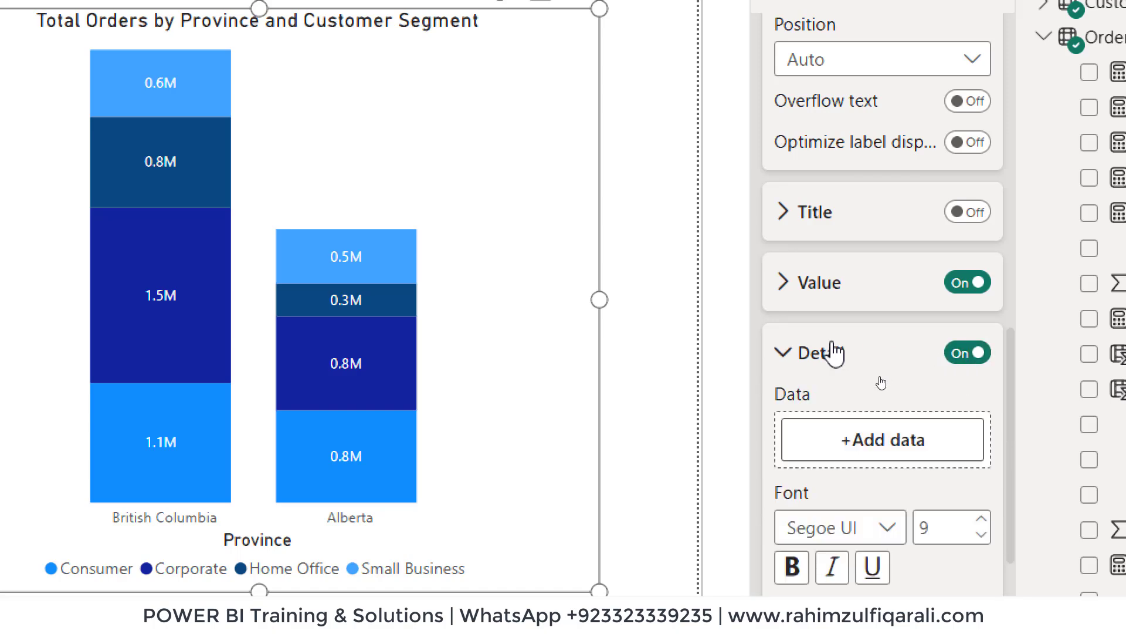
- Set % of Province_ as the field for the detail labels
click(851, 450)
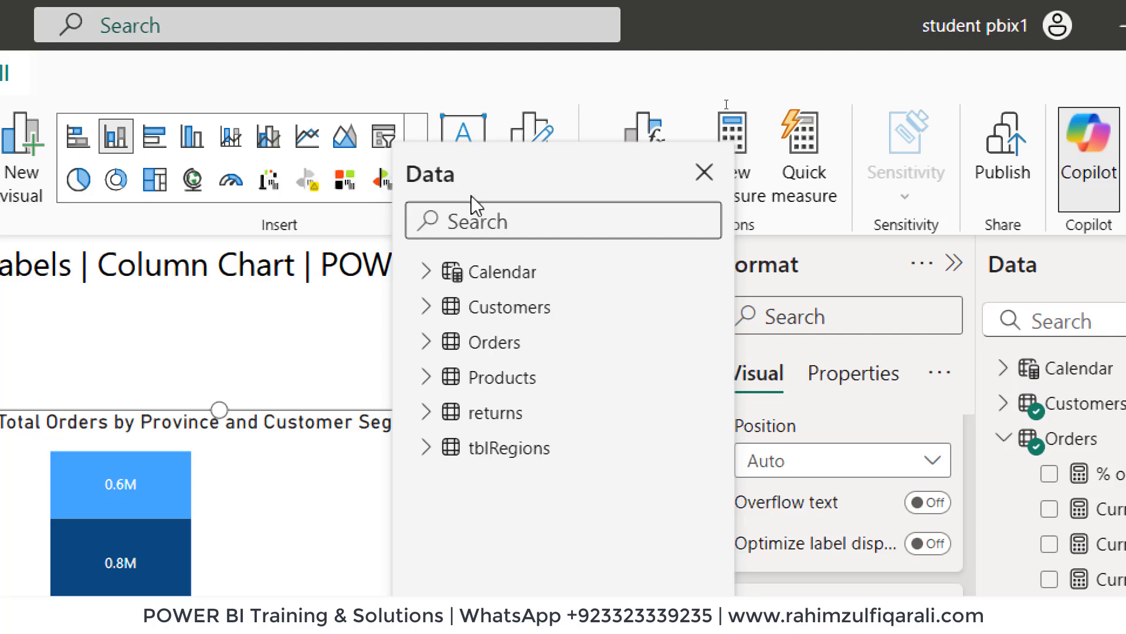
text(&)
key(BackSpace)
text(%)
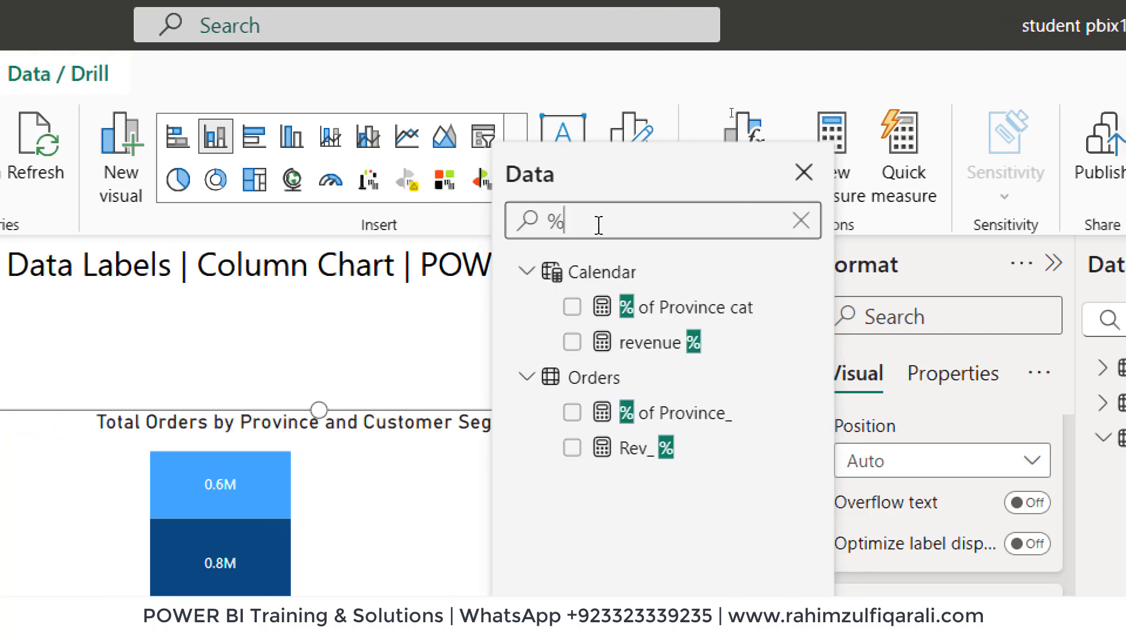
click(572, 413)
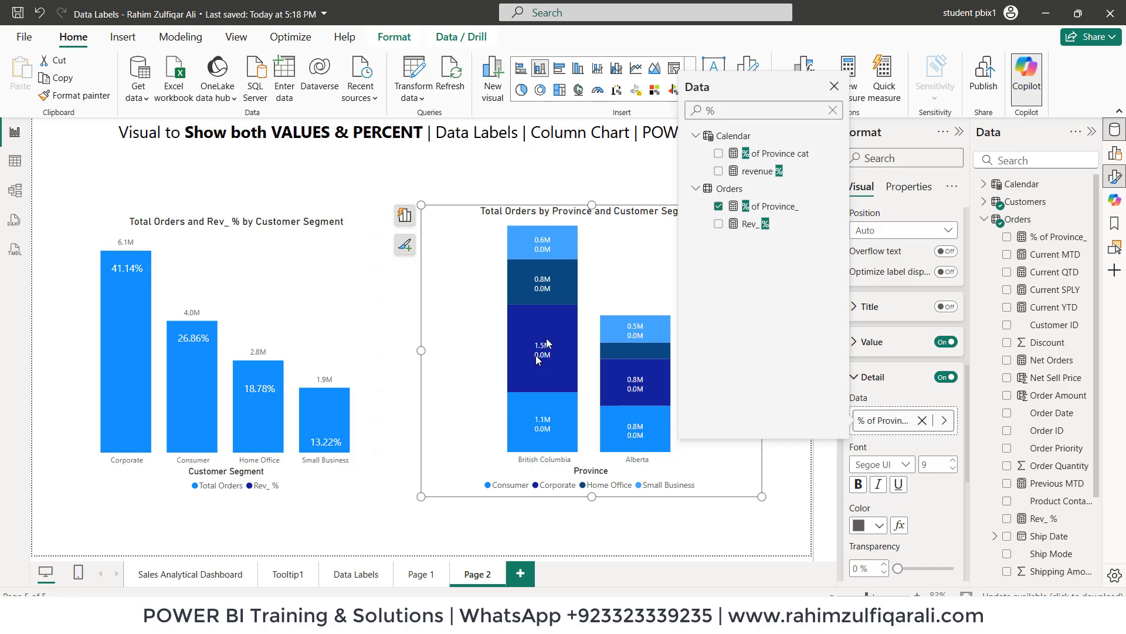
- Collapse the label settings sections and select the % of Province_ measure in the Data pane
click(903, 387)
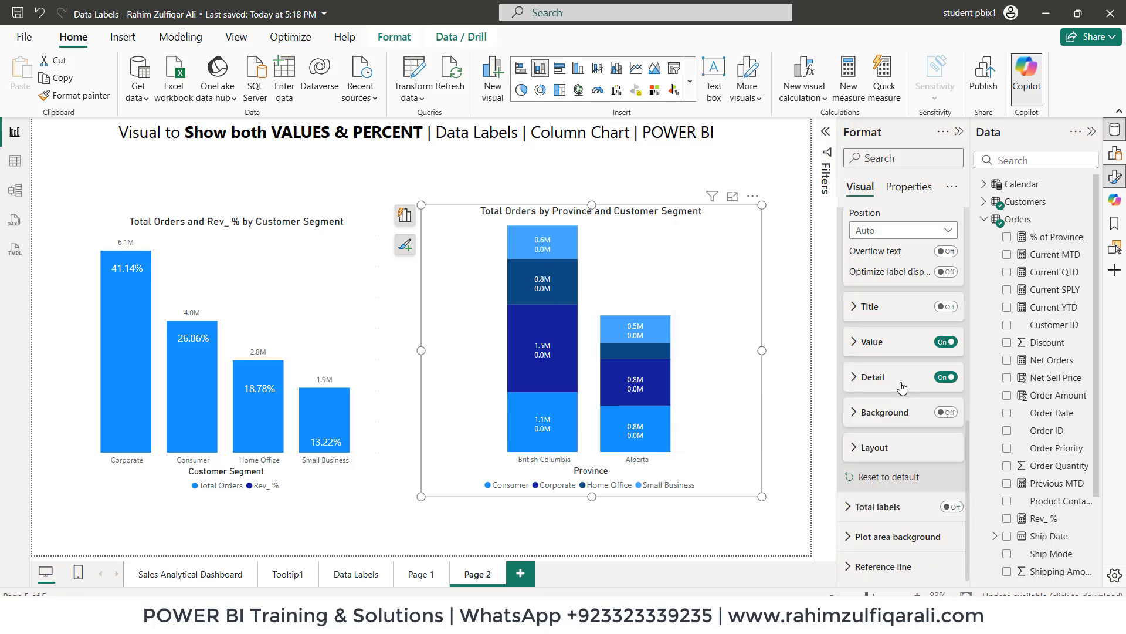
click(903, 388)
click(901, 378)
click(884, 343)
click(874, 349)
click(1054, 238)
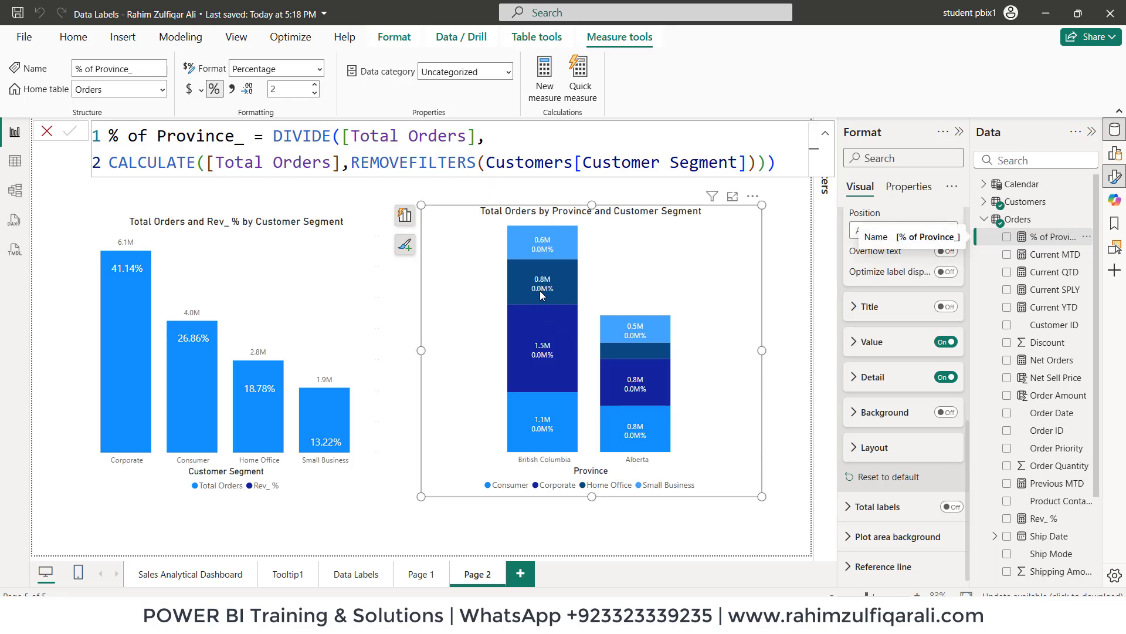
- Expand the province chart's value label settings in the Format pane
click(872, 342)
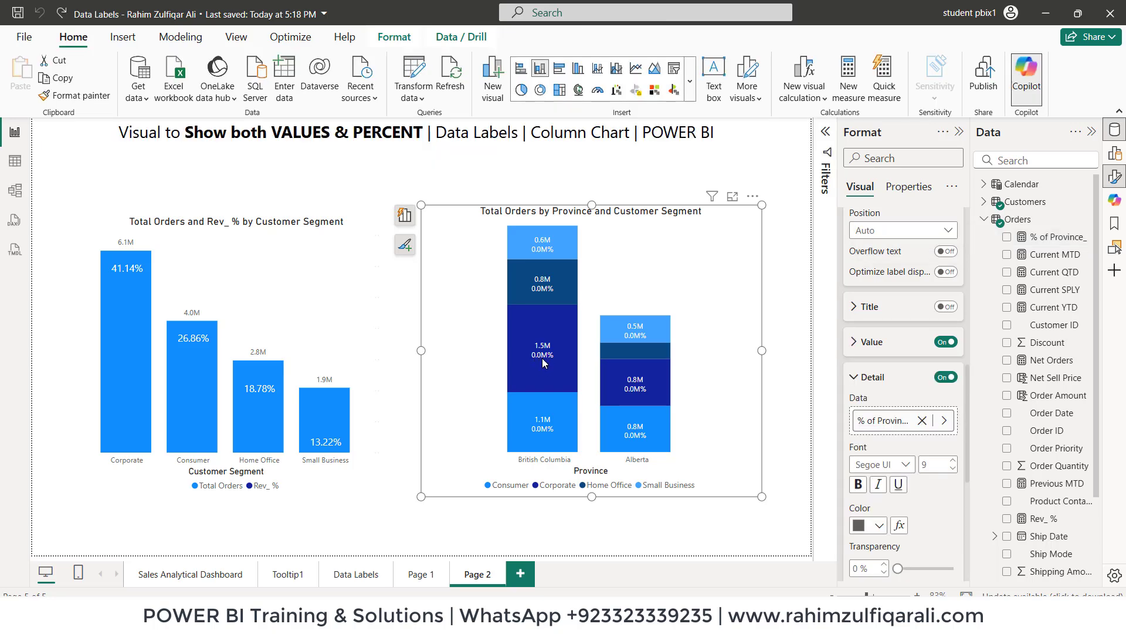
- Set the detail labels' display units to None and stretch the province chart's top edge upward
scroll(888, 405, down, 5)
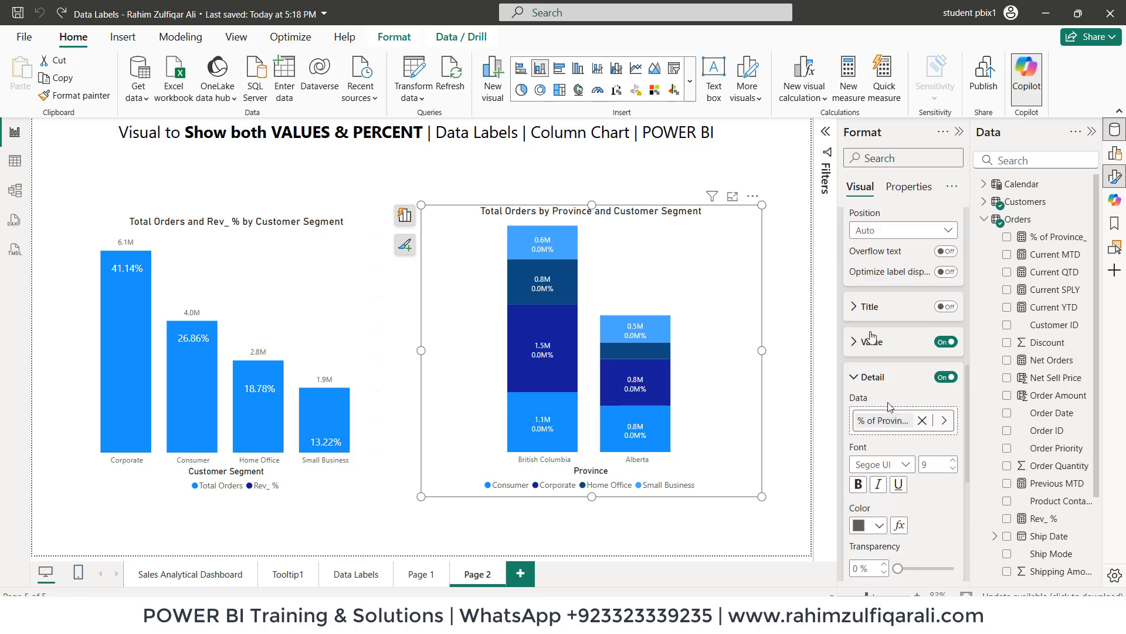
scroll(892, 410, down, 5)
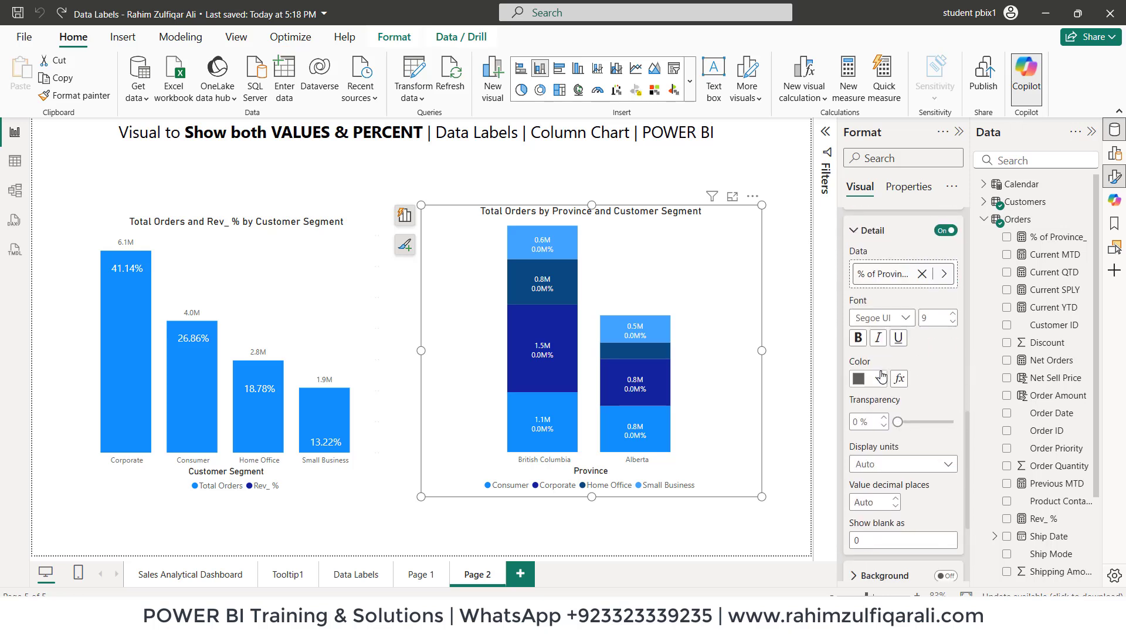
scroll(903, 434, down, 2)
click(885, 391)
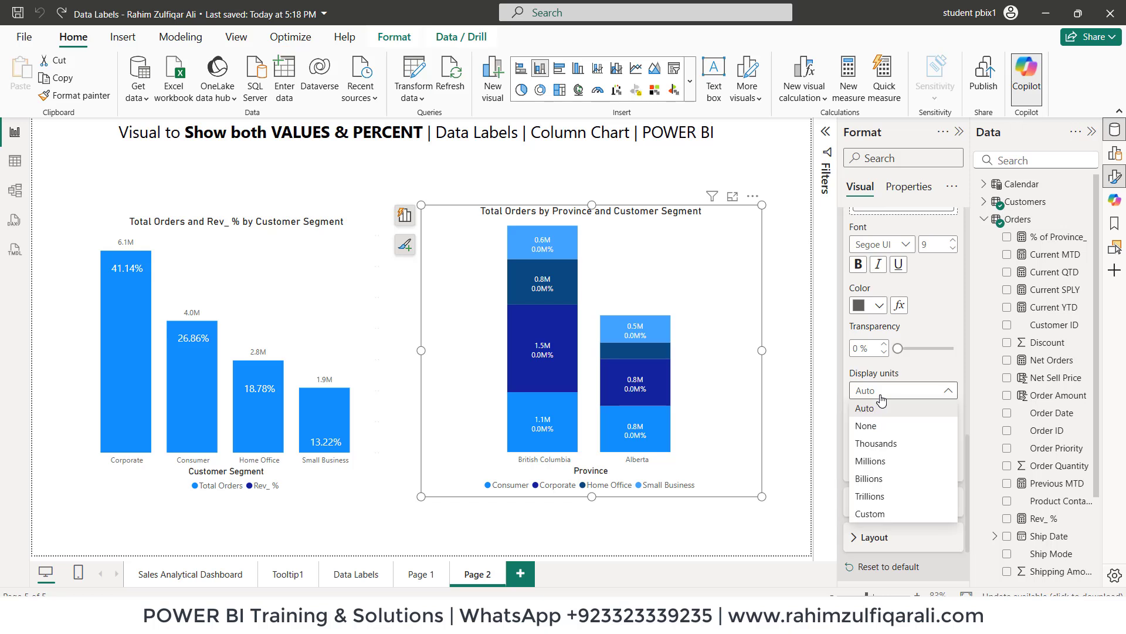
click(876, 433)
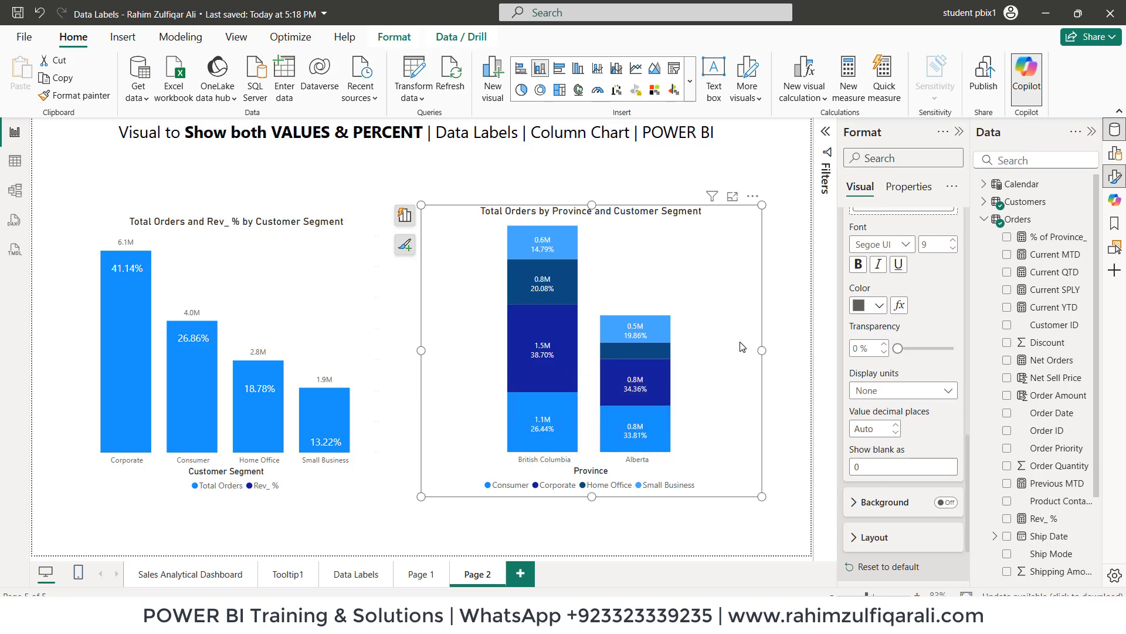
drag(771, 167, 771, 157)
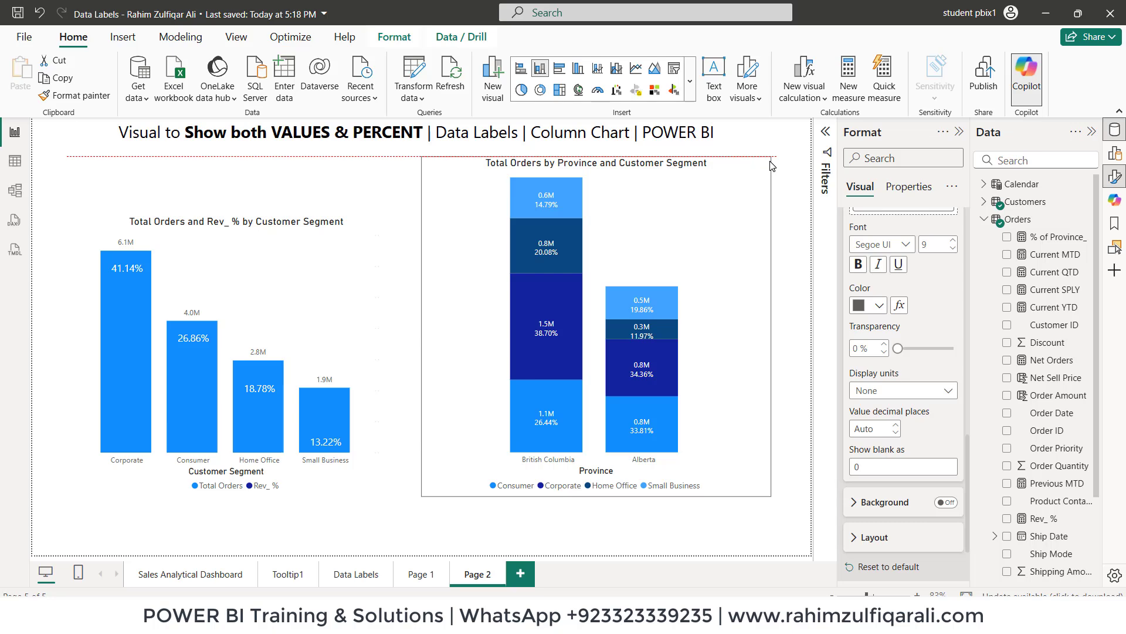
click(800, 259)
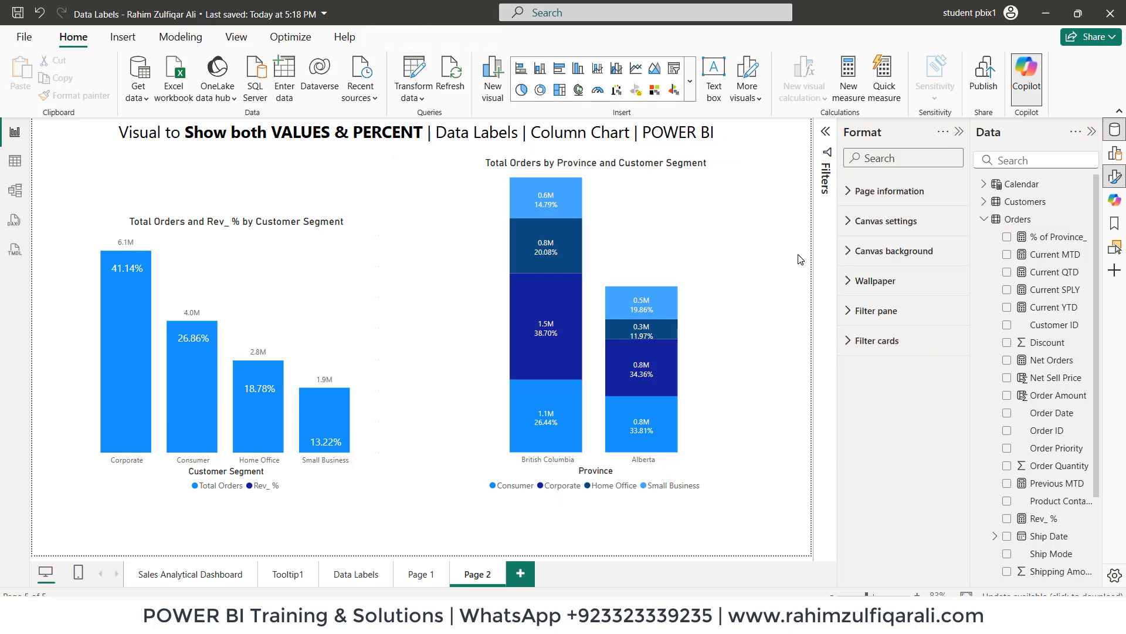